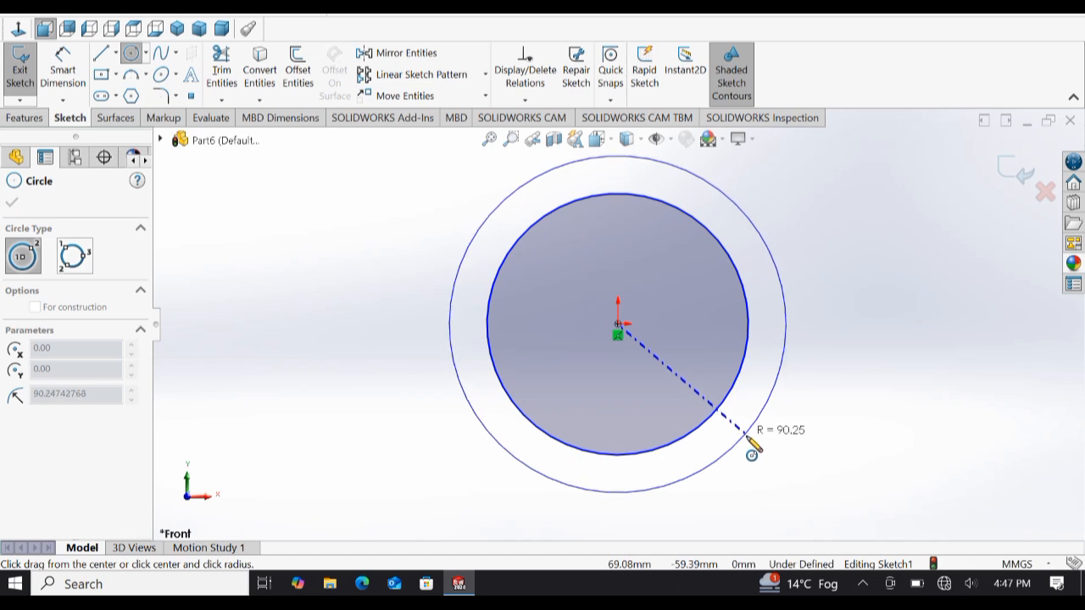
- Finish drawing circles and dimension the inner circle's diameter as 64 mm
key("Escape")
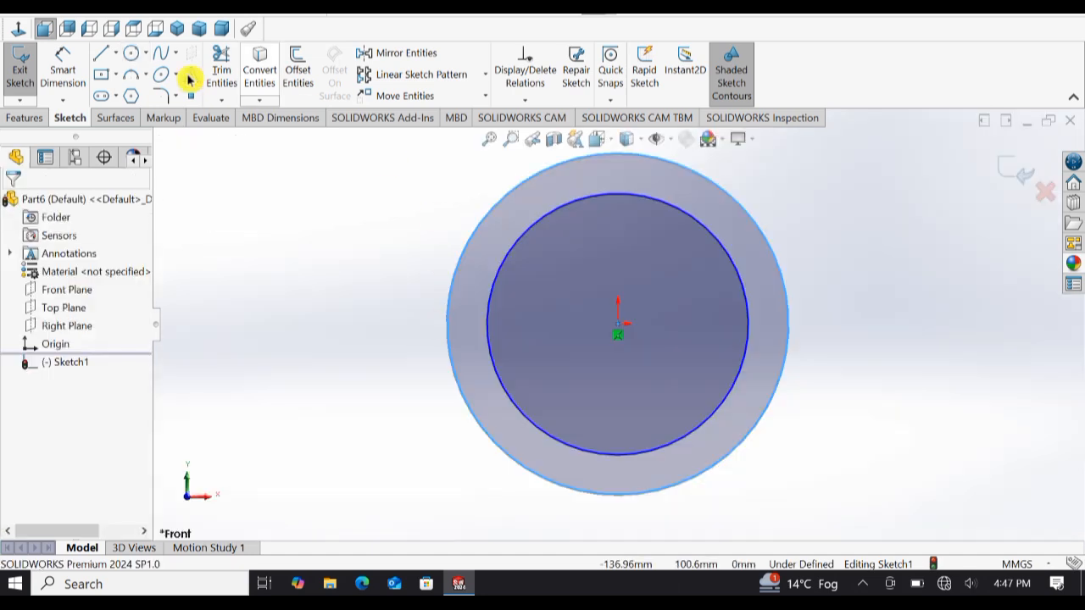
left_click(63, 72)
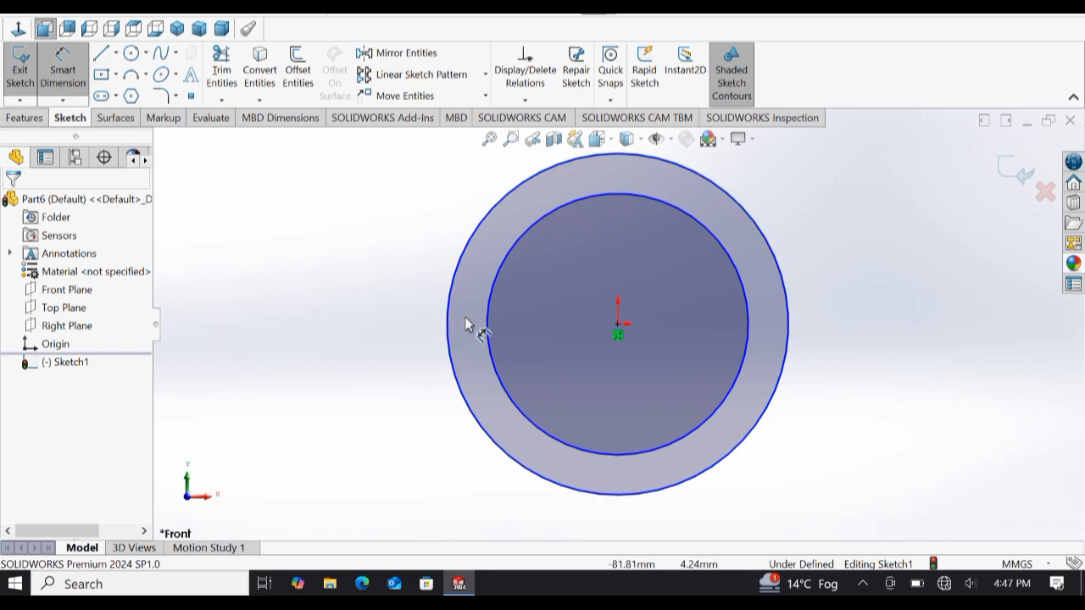
left_click(489, 309)
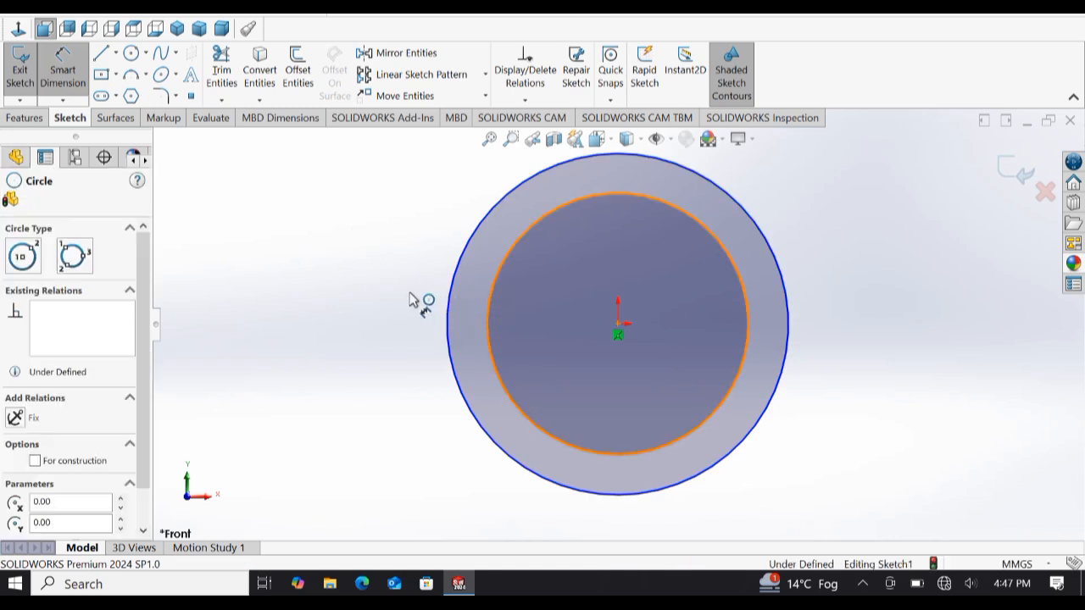
left_click(391, 327)
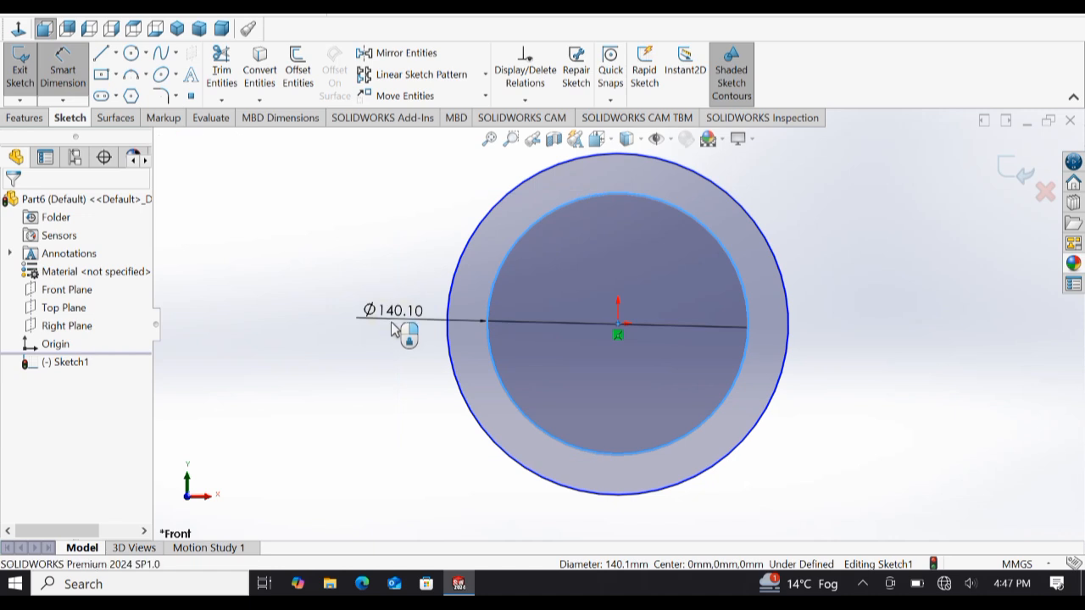
left_click(392, 327)
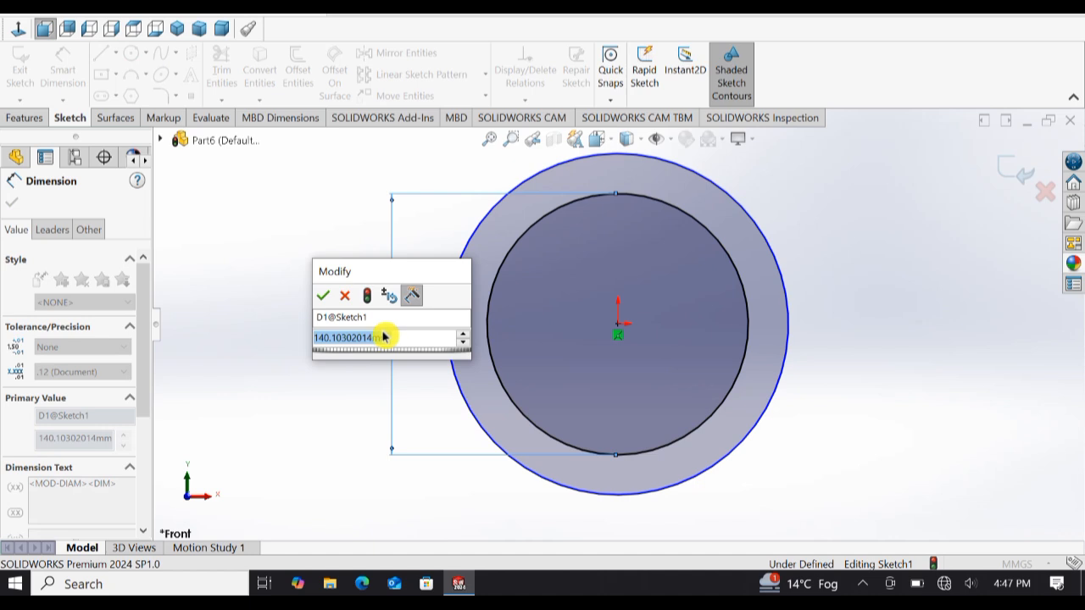
type("64")
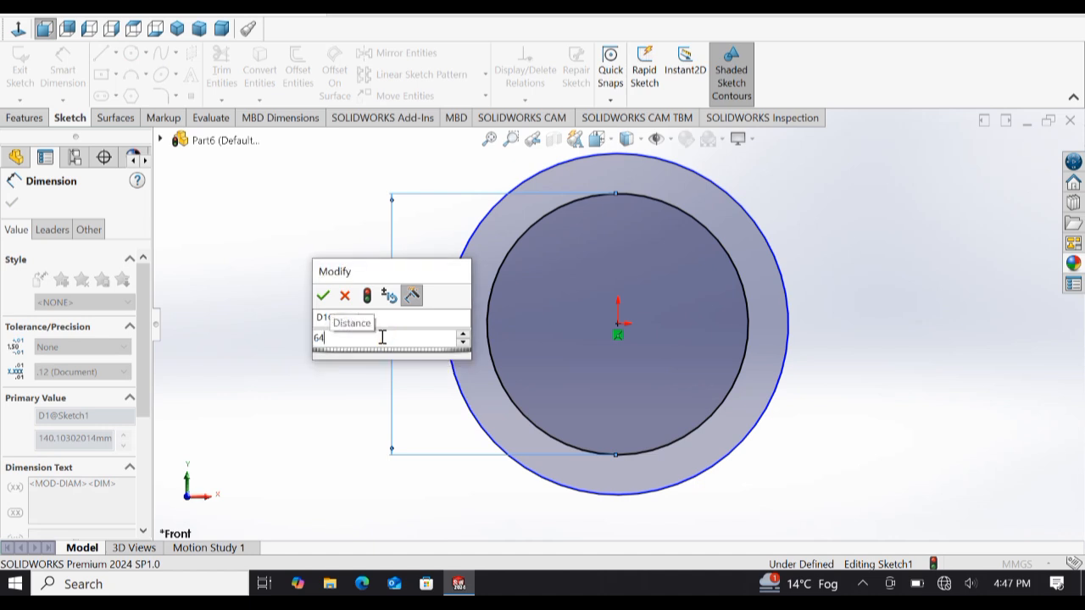
key("Return")
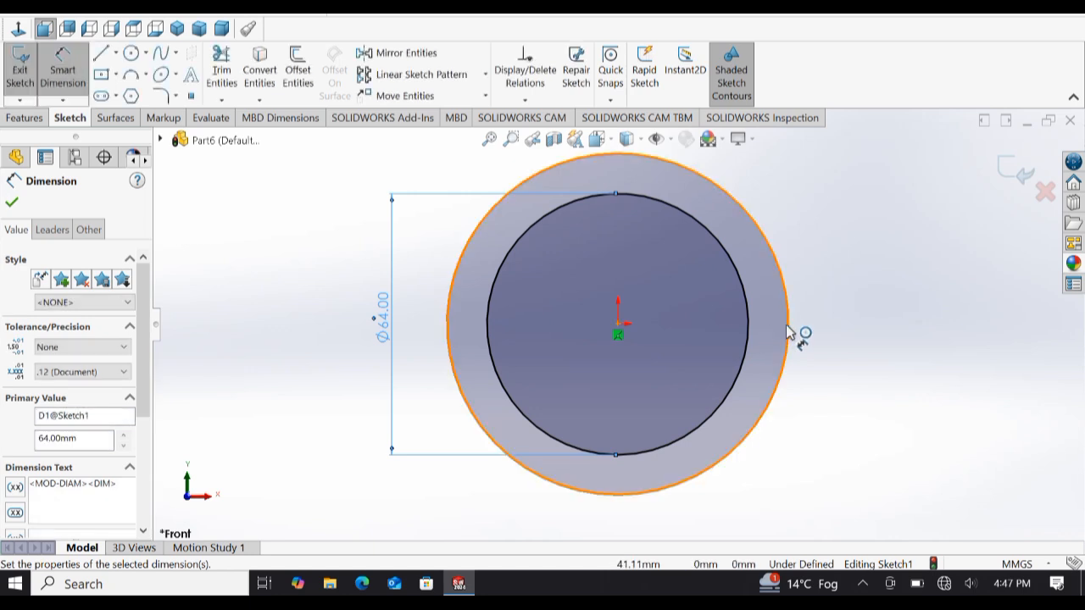
- Dimension the outer concentric circle's diameter as 80 mm
left_click(788, 332)
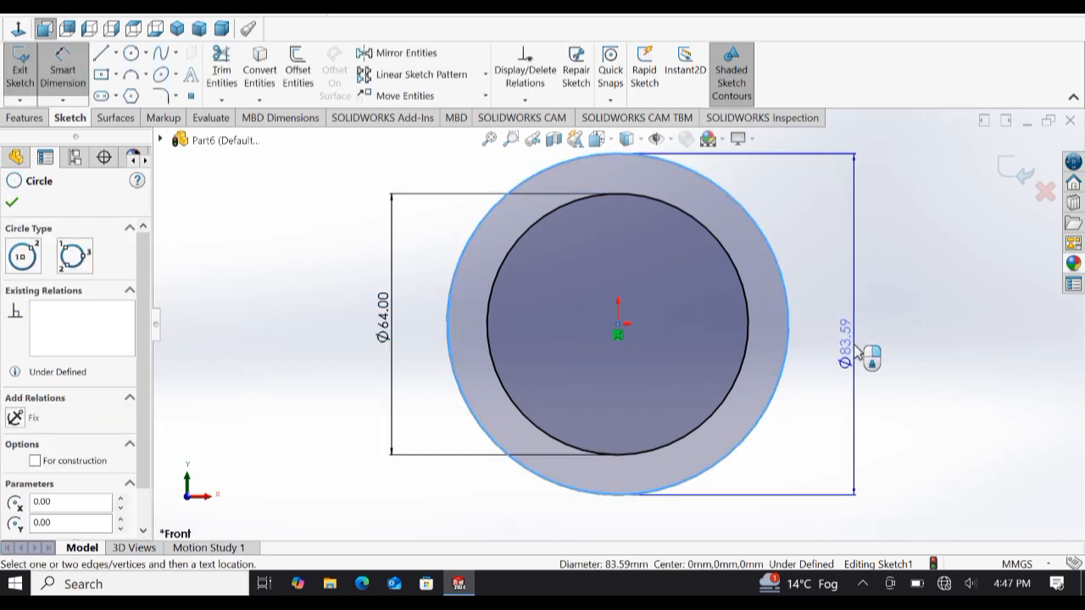
left_click(859, 339)
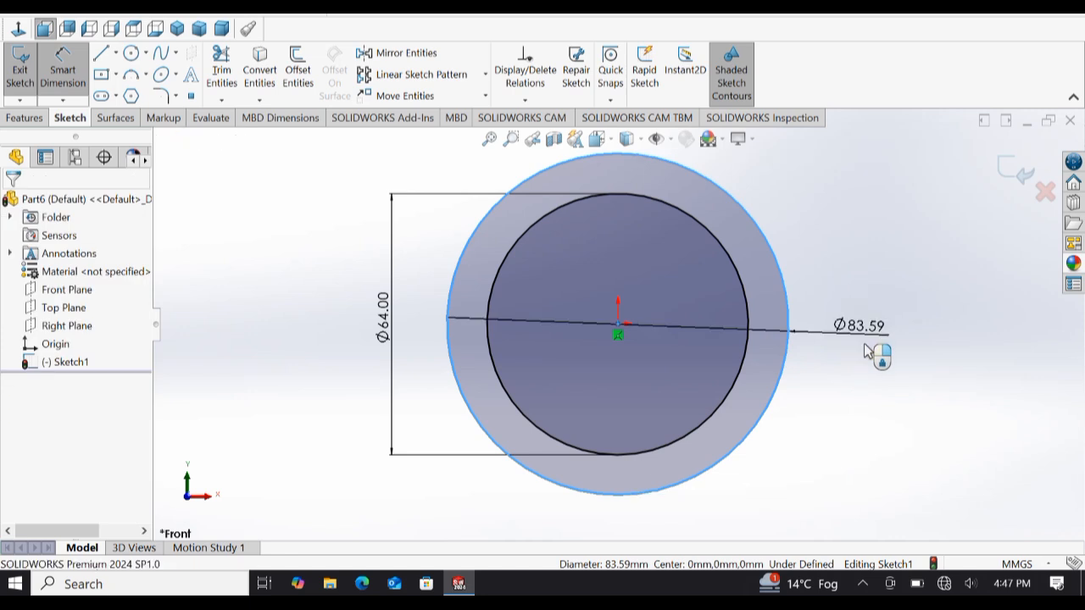
type("80")
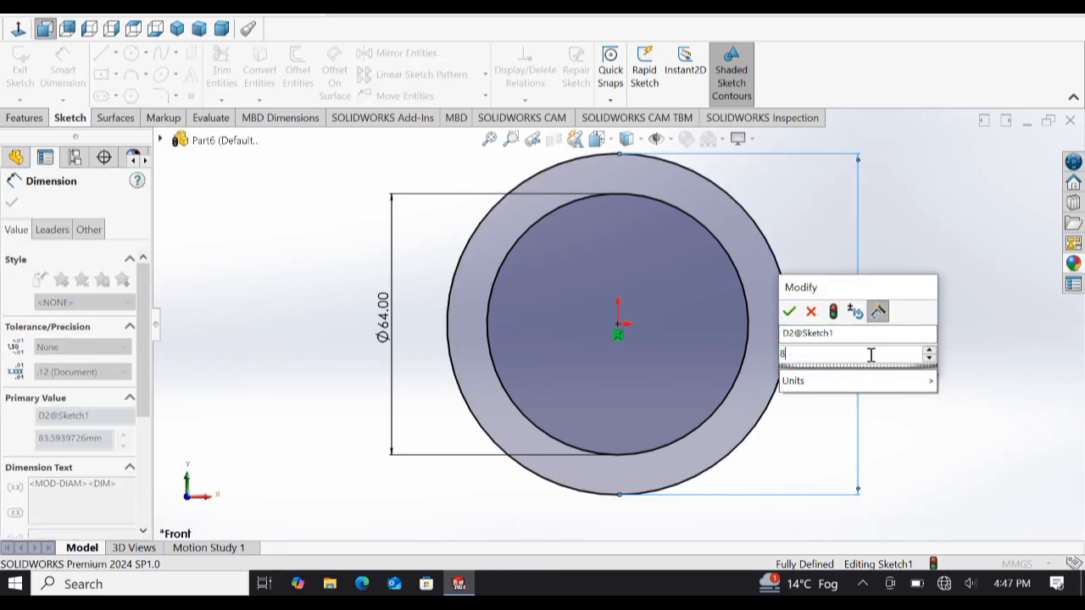
left_click(790, 312)
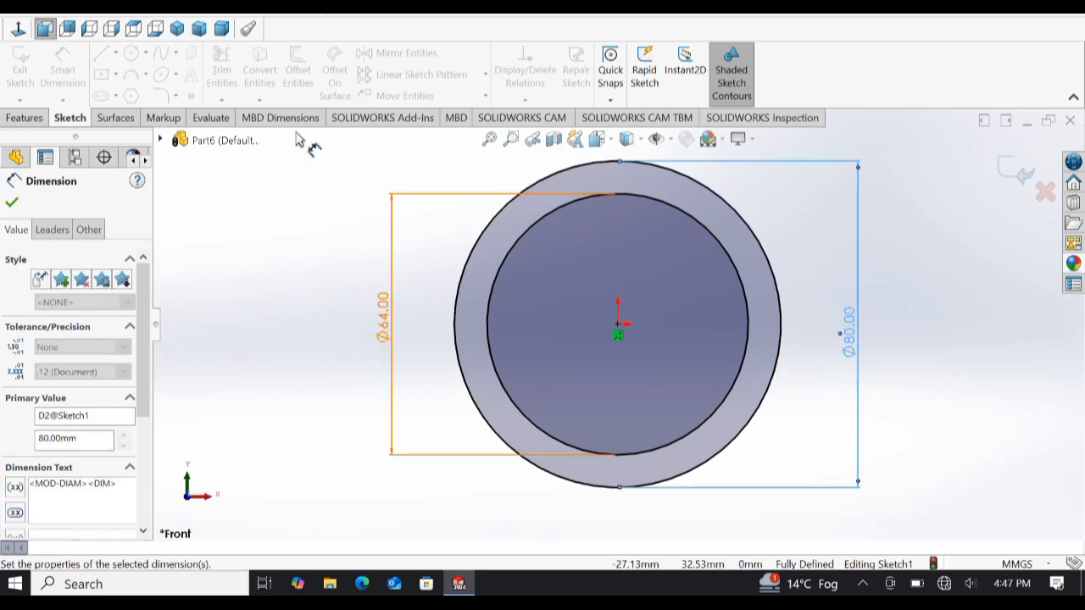
- Sketch a vertical 8 mm line from the outer circle's top quadrant point to the inner circle's top quadrant point
left_click(105, 60)
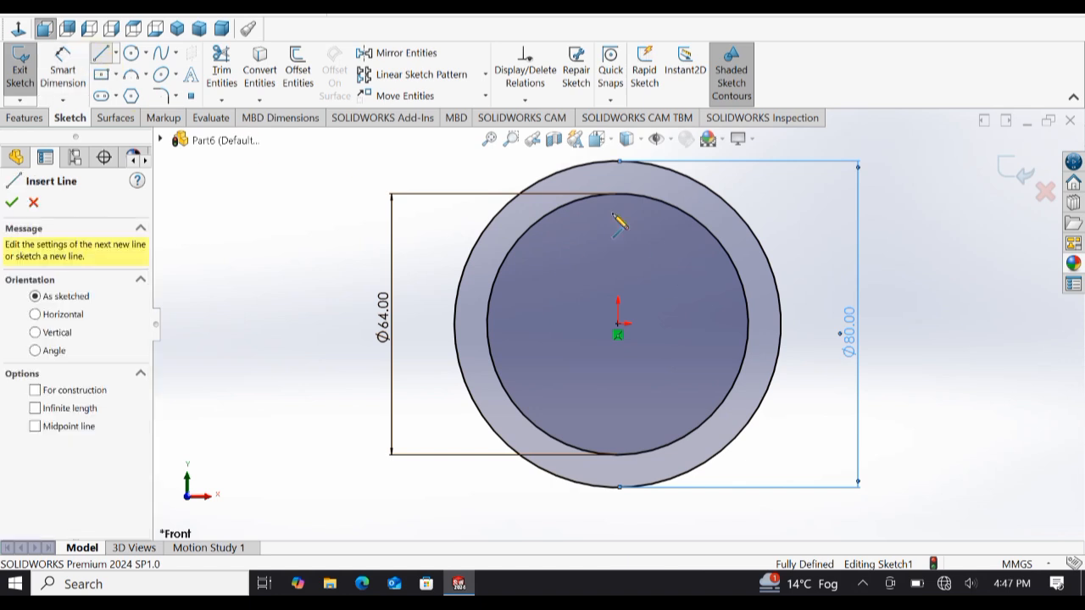
left_click(621, 188)
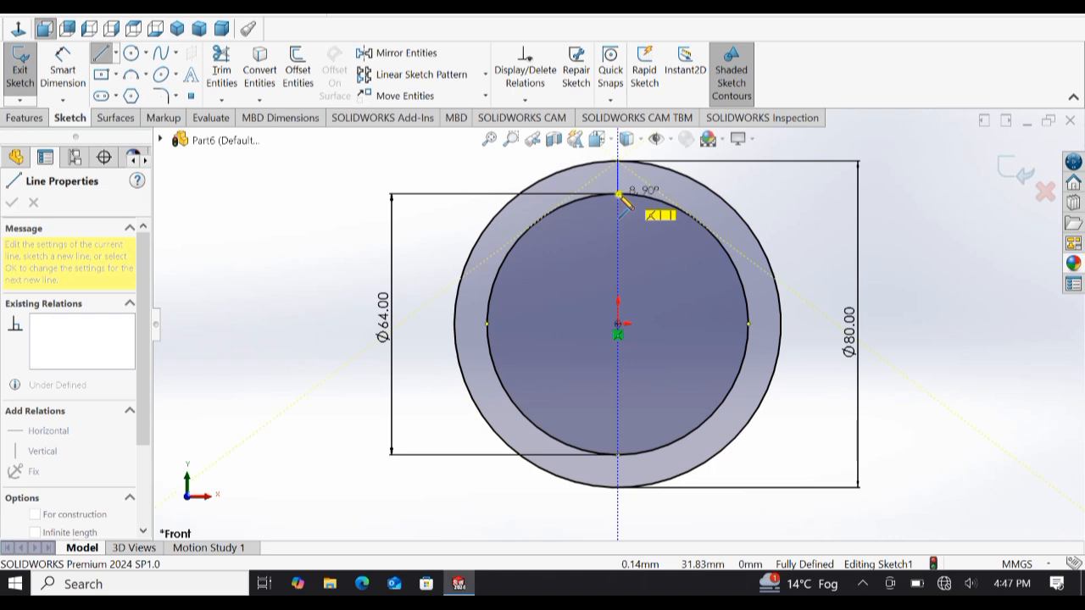
left_click(621, 195)
key("Escape")
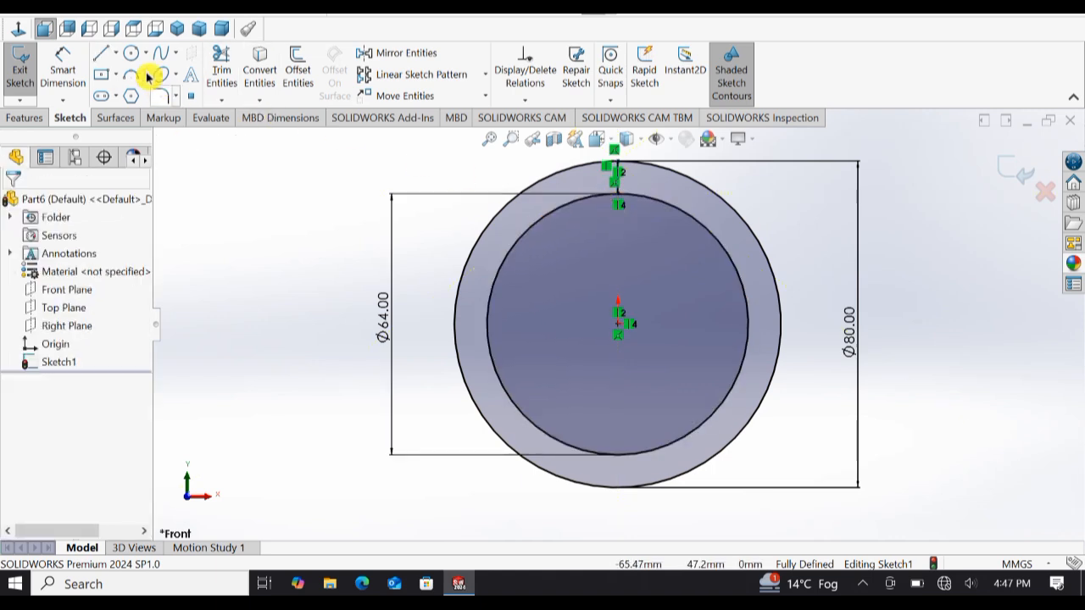
- Sketch a centerline from the origin to the outer circle's upper-right arc, about 44° from vertical
left_click(116, 54)
left_click(121, 91)
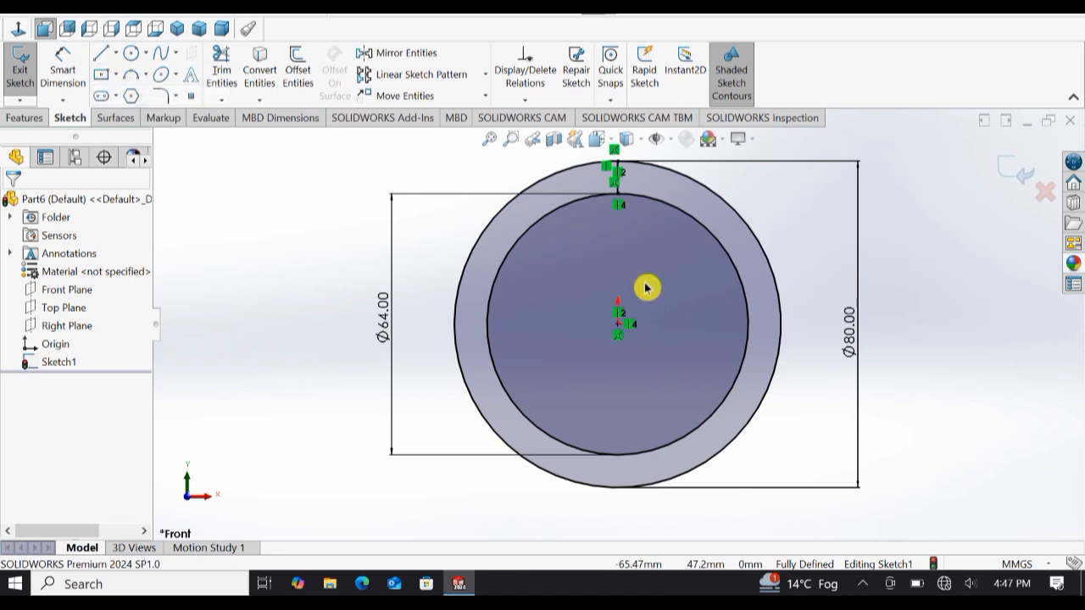
left_click(618, 323)
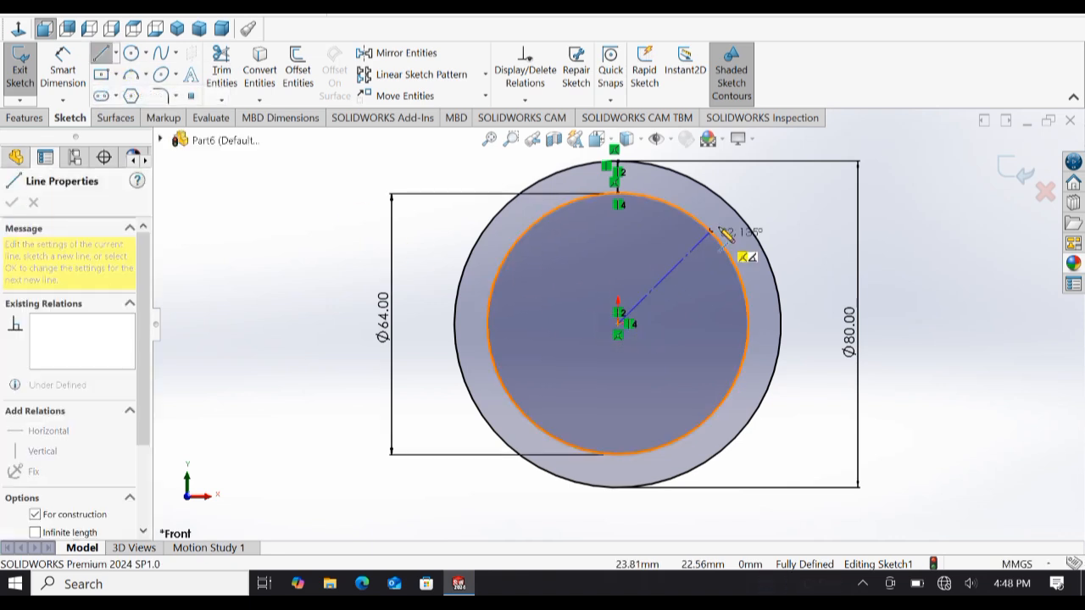
left_click(729, 209)
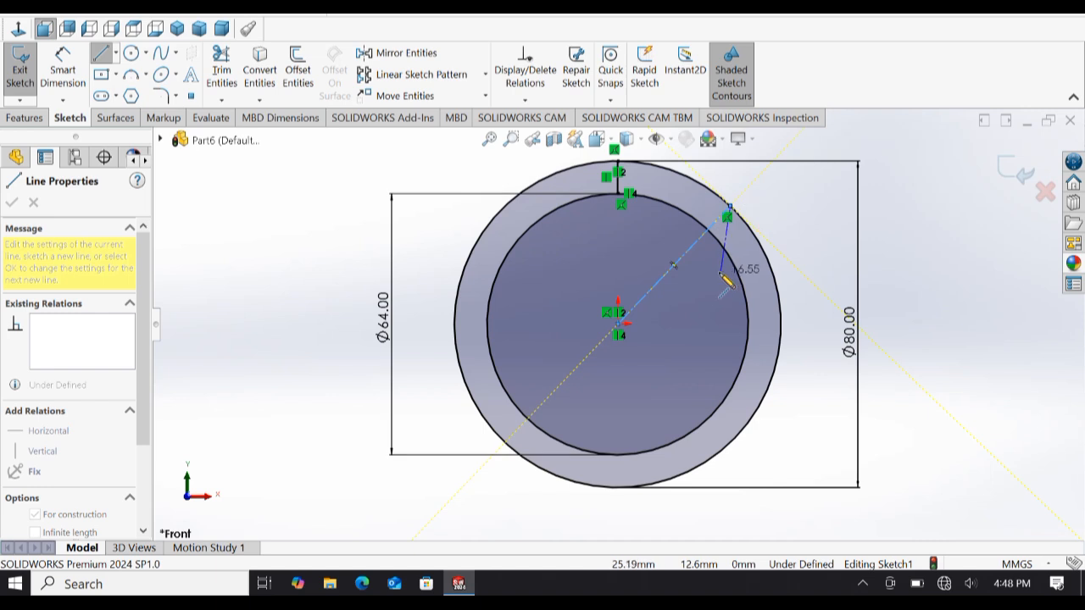
key("Escape")
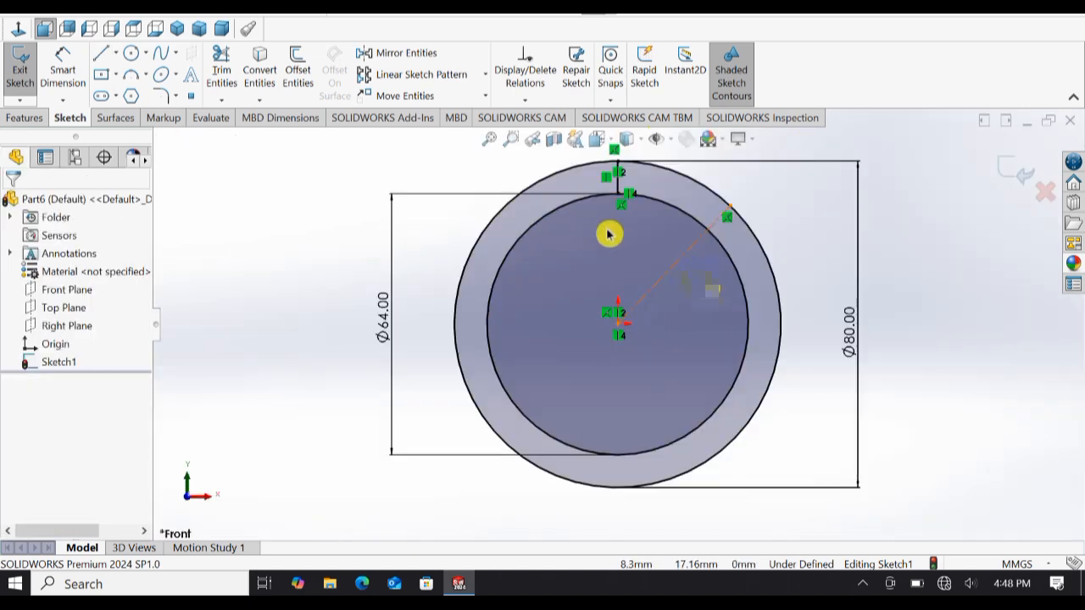
- Dimension the angle between the short vertical line and the centerline as 60°
left_click(62, 69)
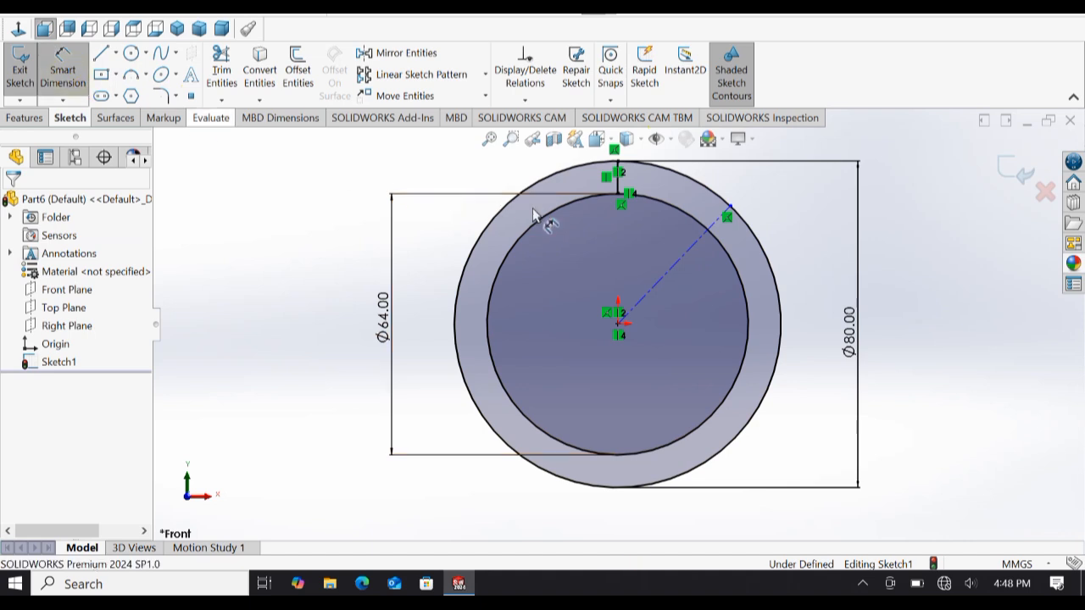
left_click(618, 186)
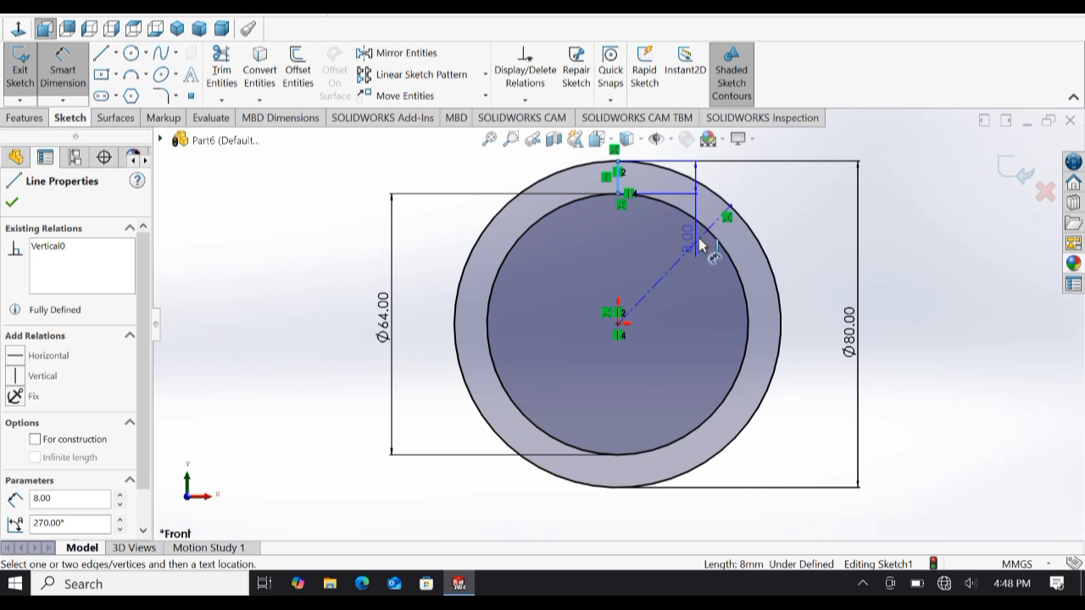
left_click(700, 242)
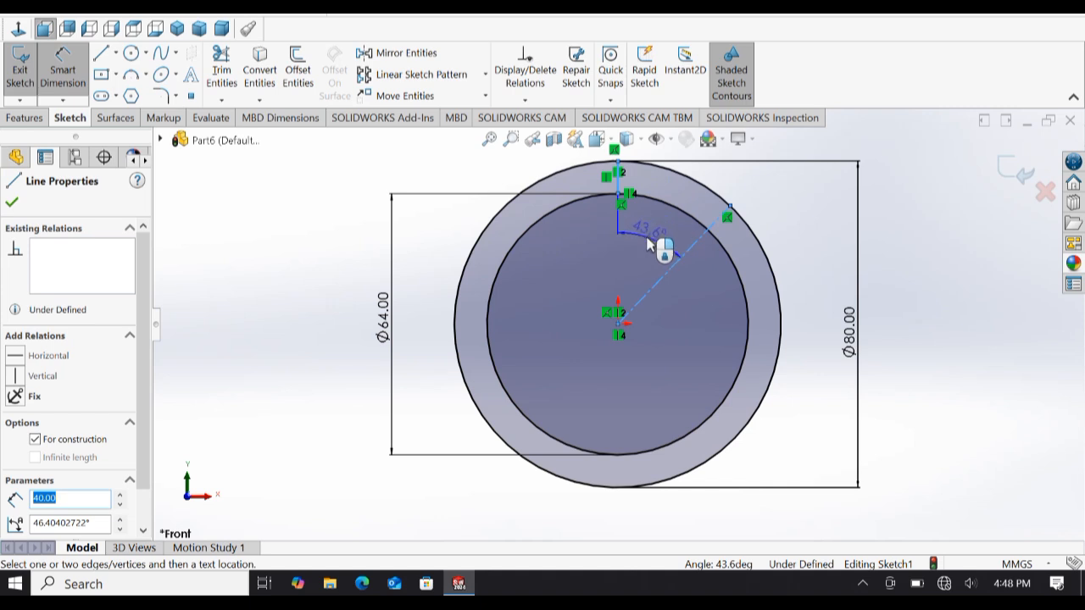
left_click(651, 236)
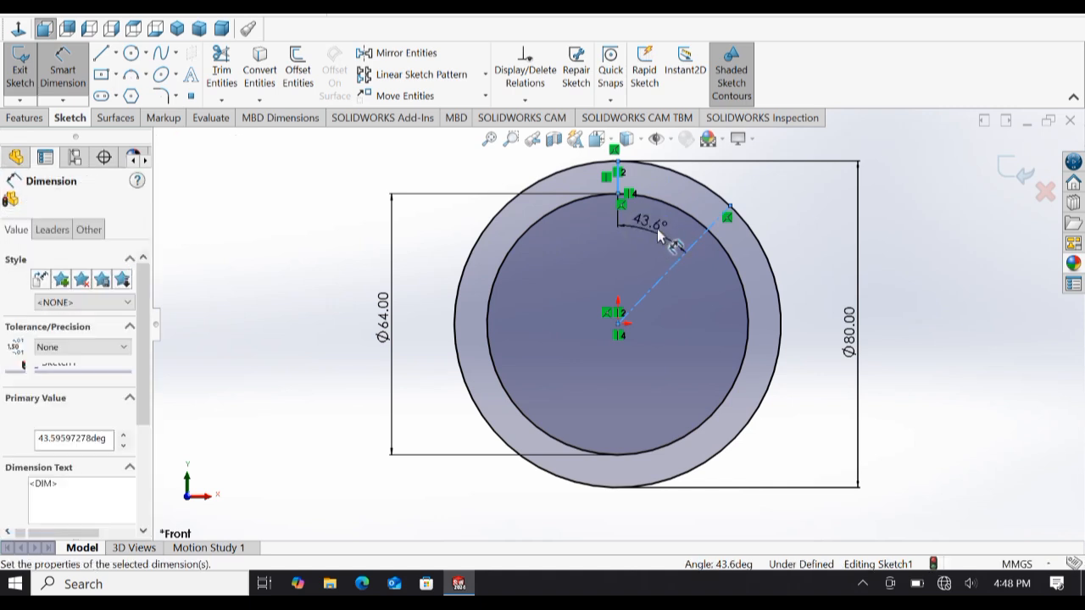
type("60")
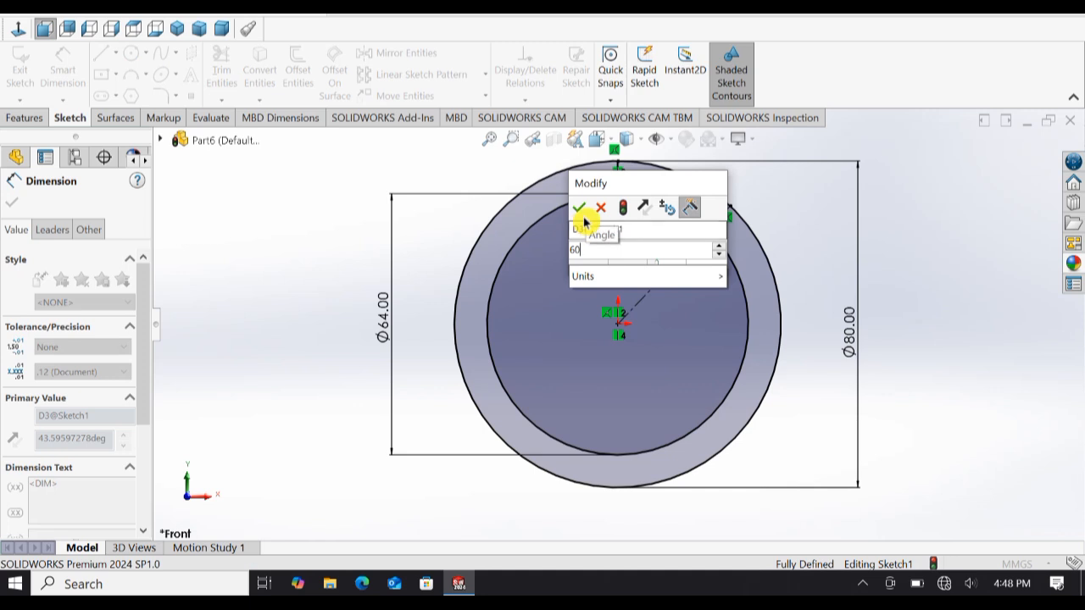
left_click(580, 212)
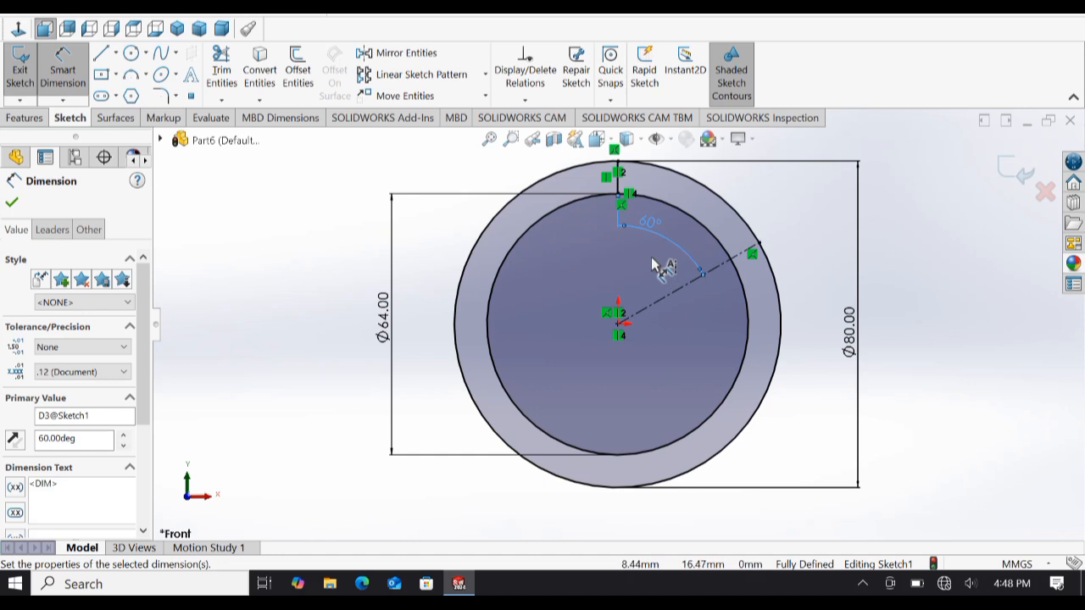
- Sketch a three-point arc of about 40 mm radius from the vertical line's lower end to the centerline's outer end, bulging outward
left_click(130, 77)
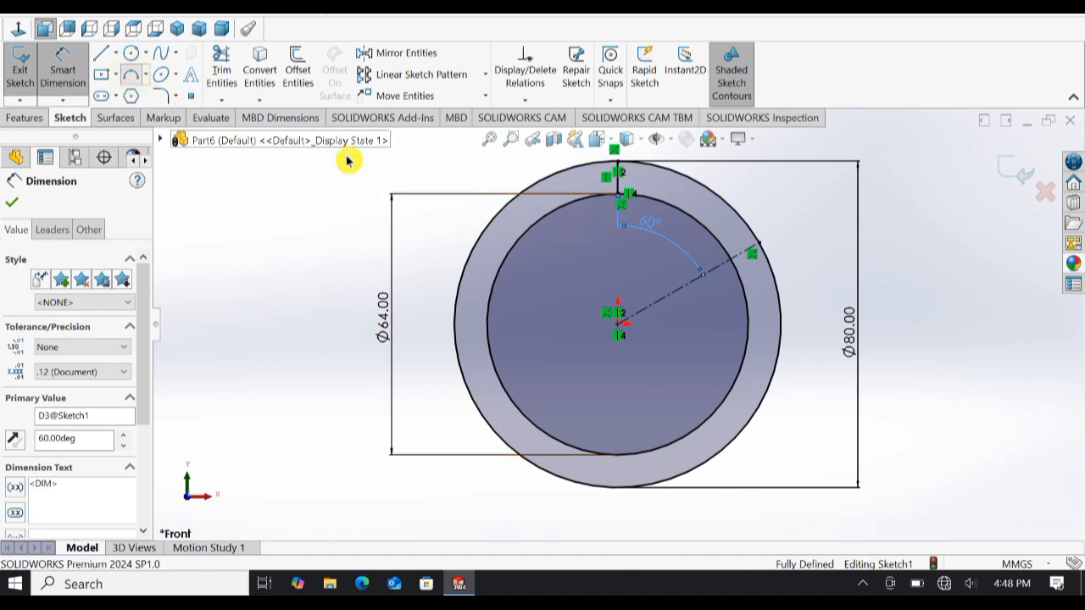
left_click(619, 194)
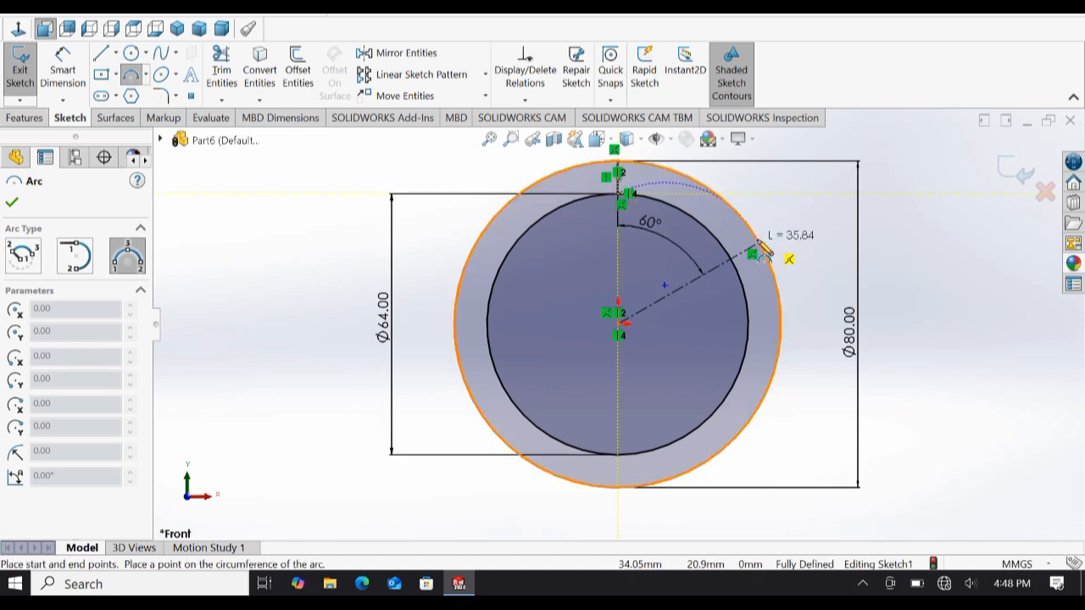
left_click(757, 248)
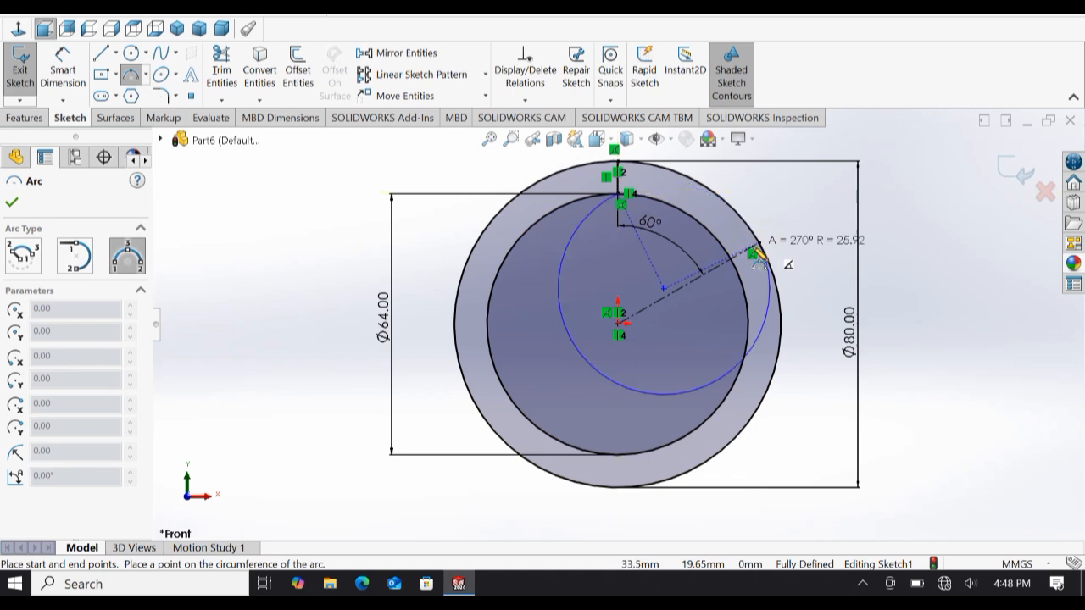
left_click(697, 206)
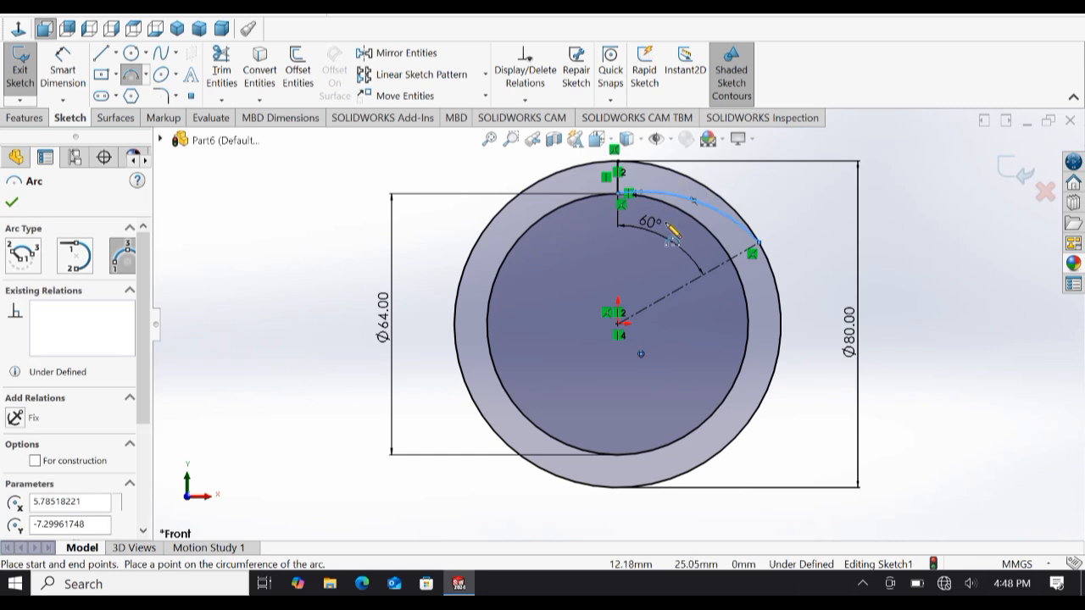
key("Escape")
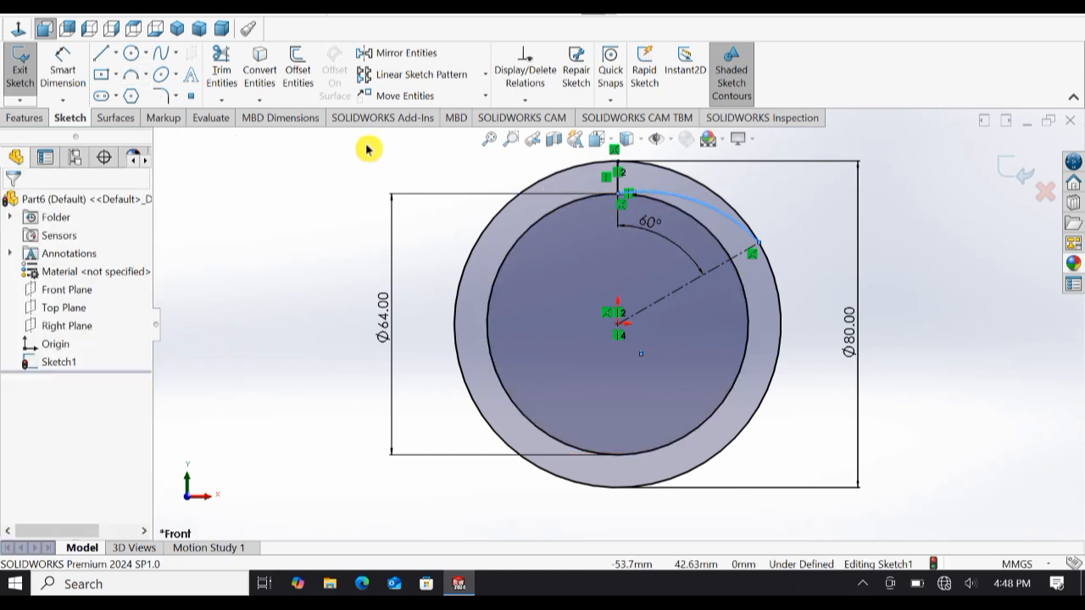
- Dimension the new arc's radius as 46 mm
left_click(58, 74)
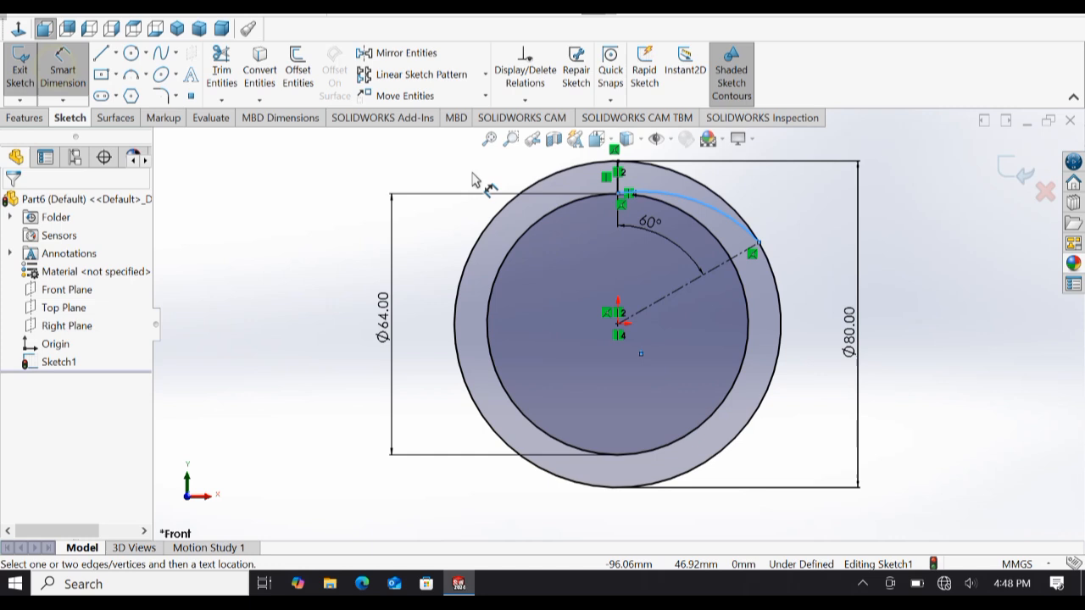
left_click(706, 209)
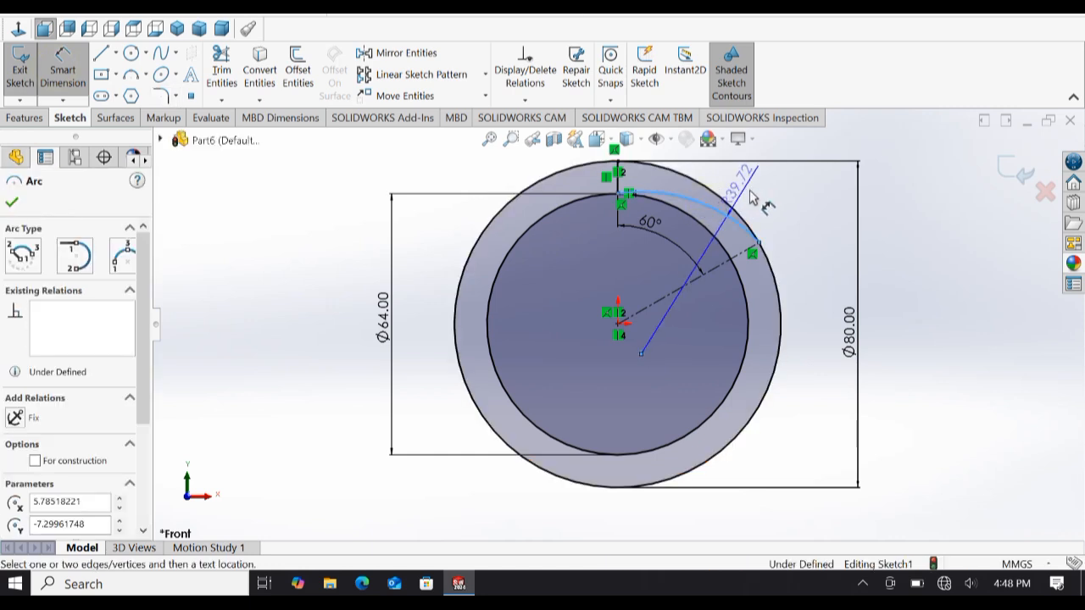
left_click(757, 192)
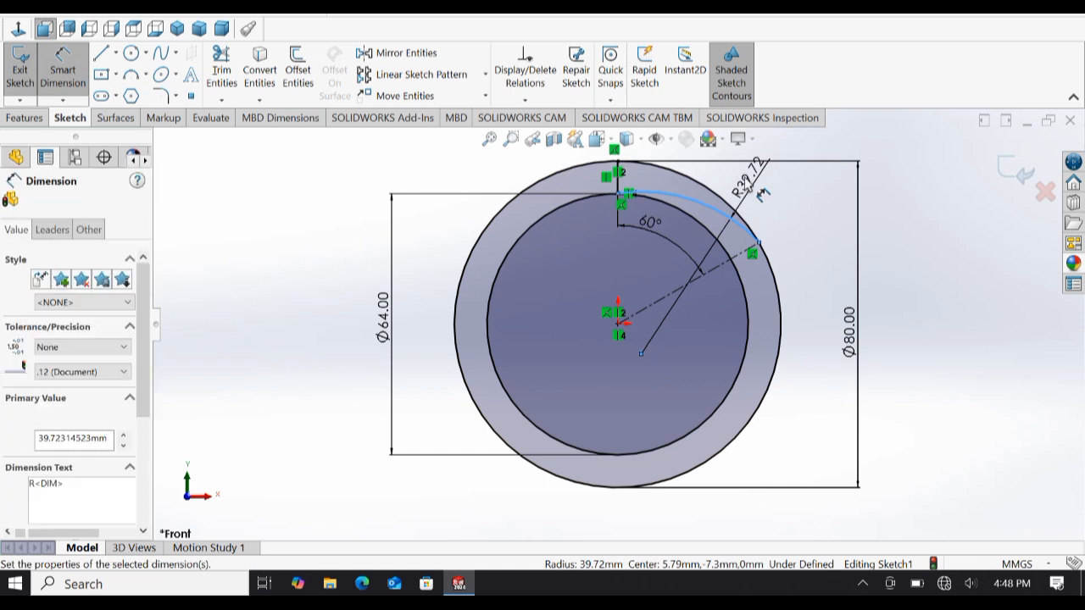
type("46")
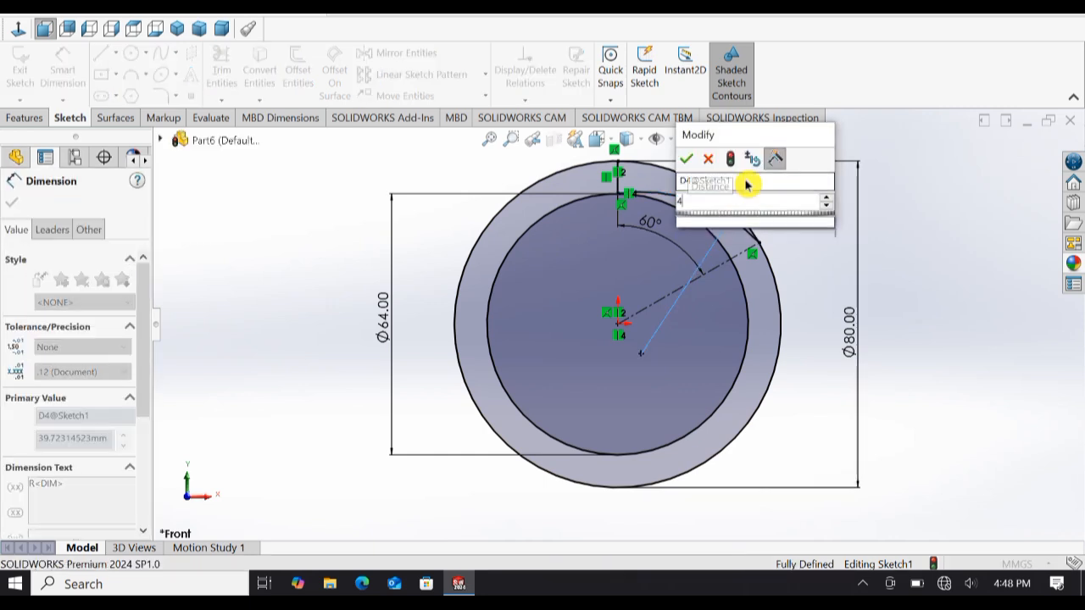
left_click(687, 160)
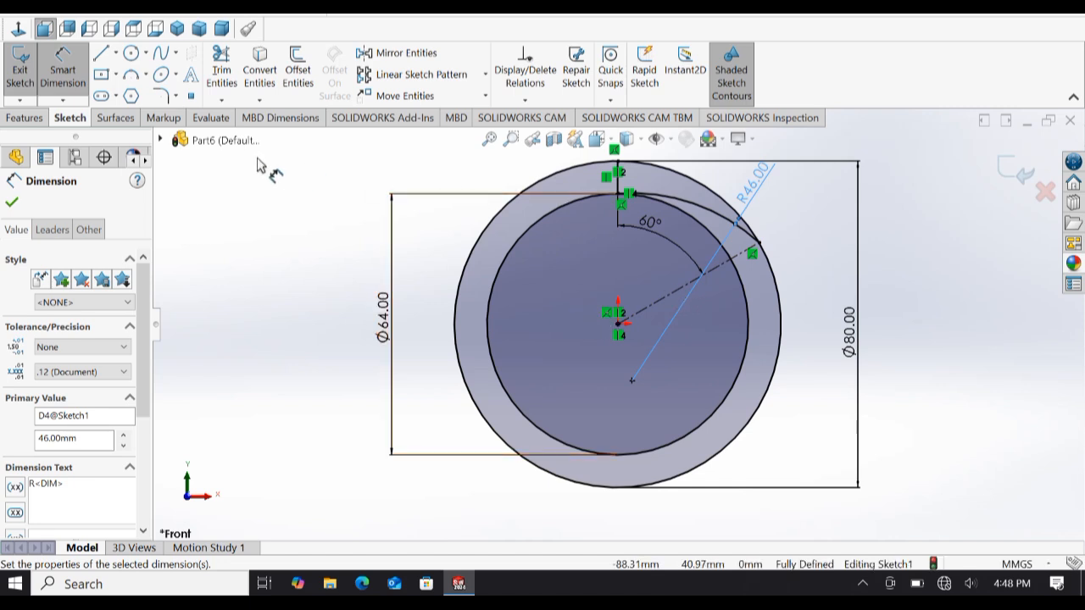
- Circular-pattern the short vertical line and the R46 arc about the origin, with 6 equally spaced instances over 360°
left_click(484, 76)
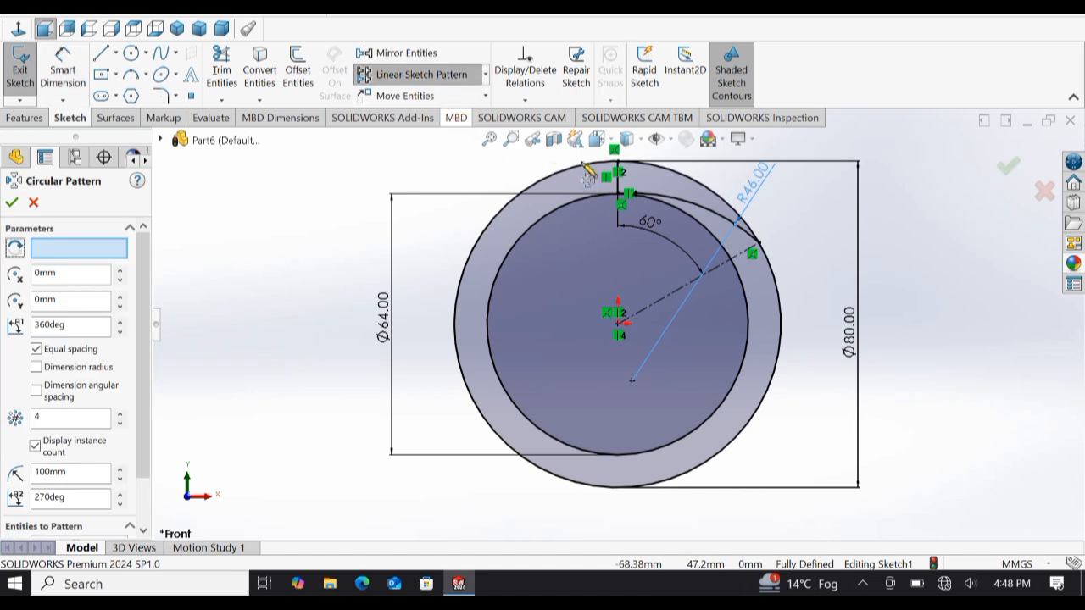
left_click(620, 193)
left_click(666, 200)
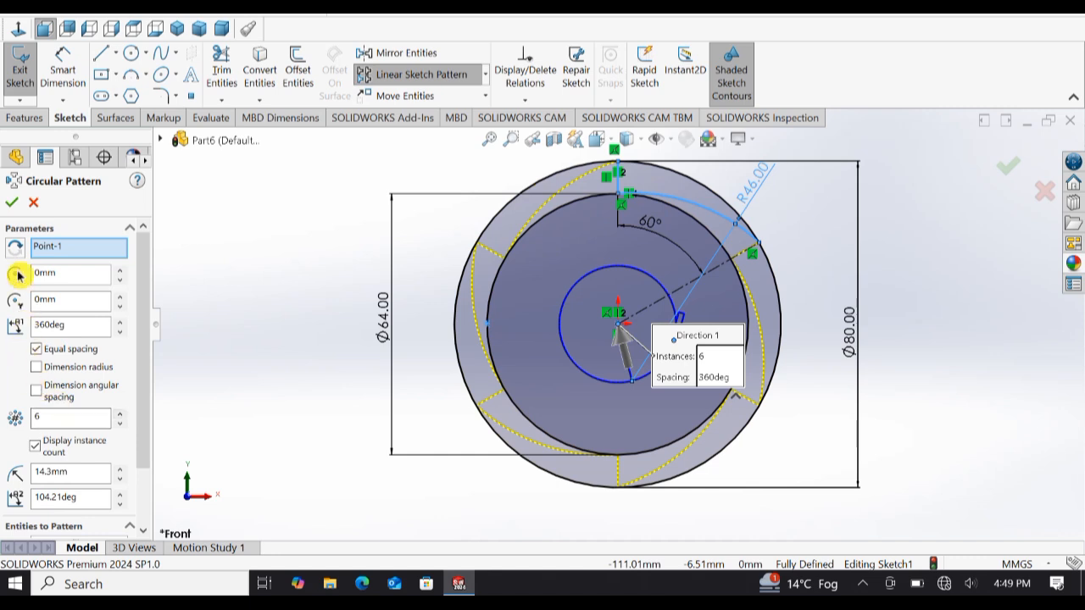
left_click(14, 200)
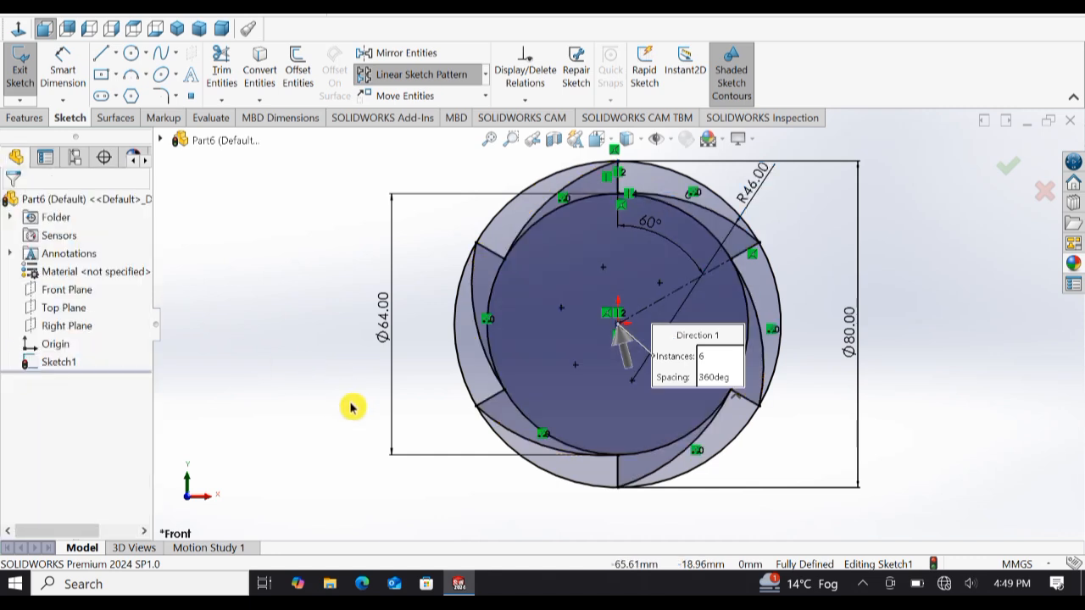
- Convert the 64 mm and 80 mm circles to construction geometry
left_click(490, 298)
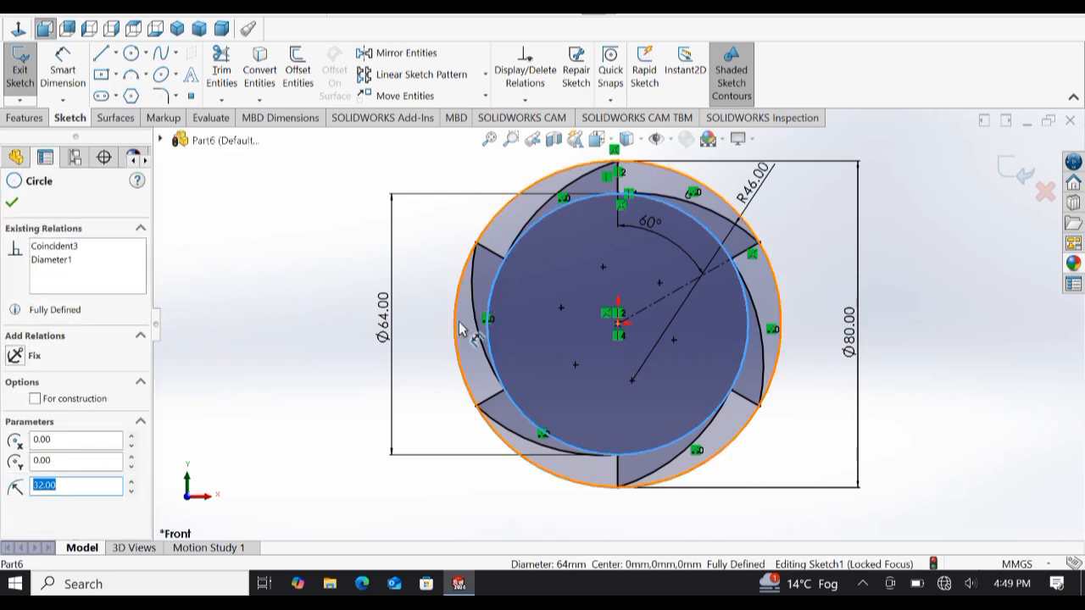
left_click(459, 330, "ctrl")
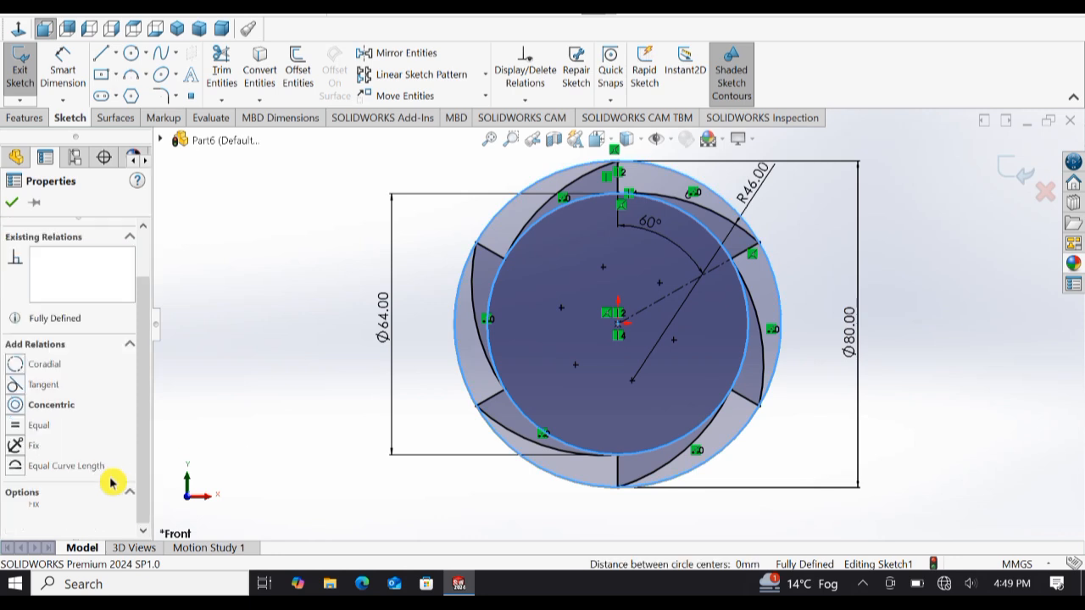
left_click(48, 511)
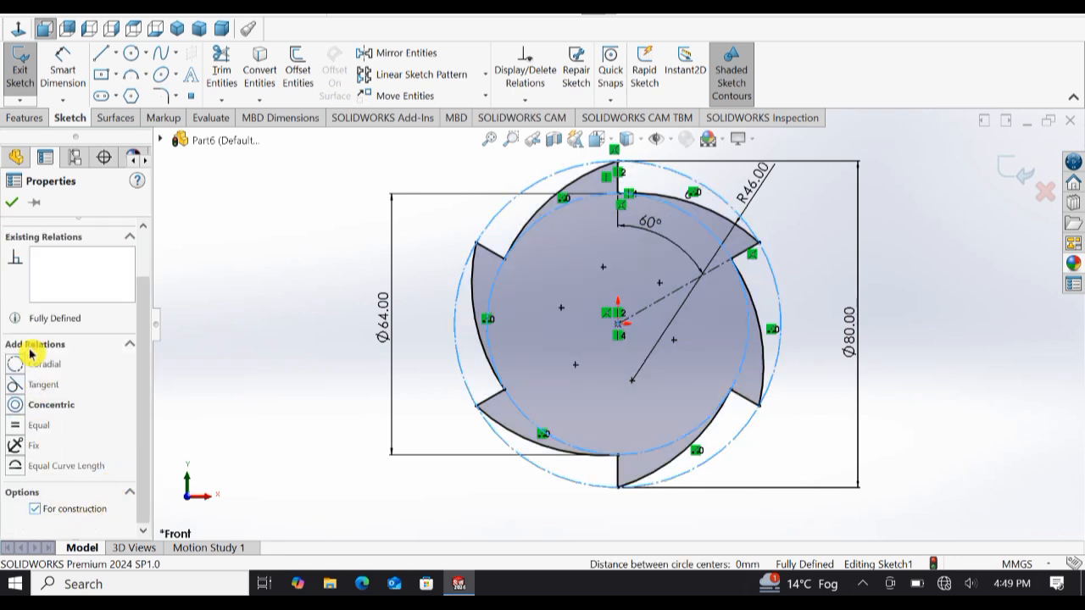
left_click(14, 205)
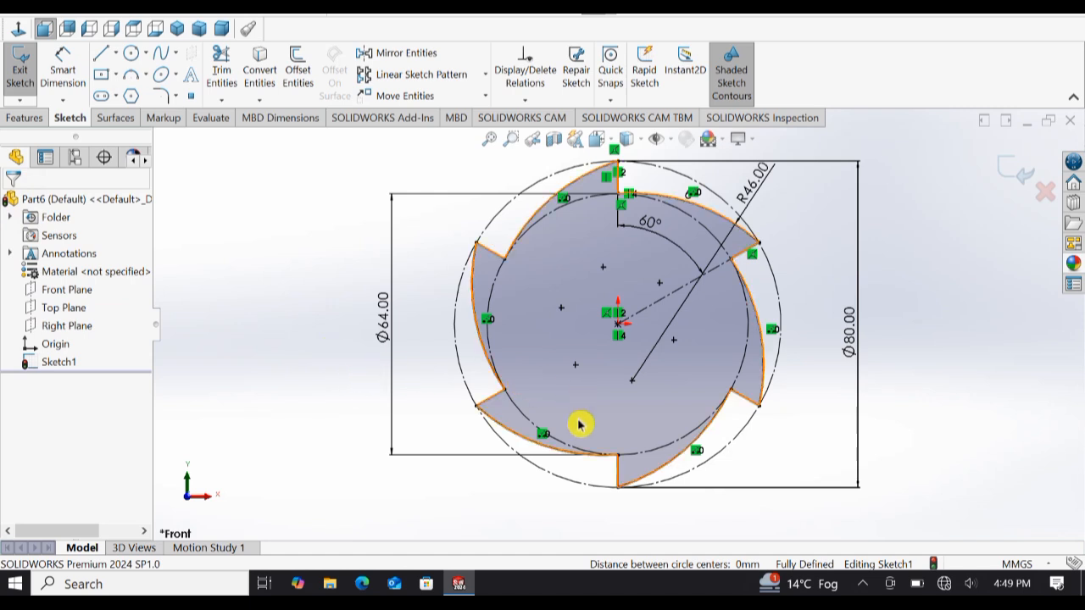
- Sketch two concentric circles centred on the origin, about 11.3 mm and 18.7 mm in diameter
left_click(129, 53)
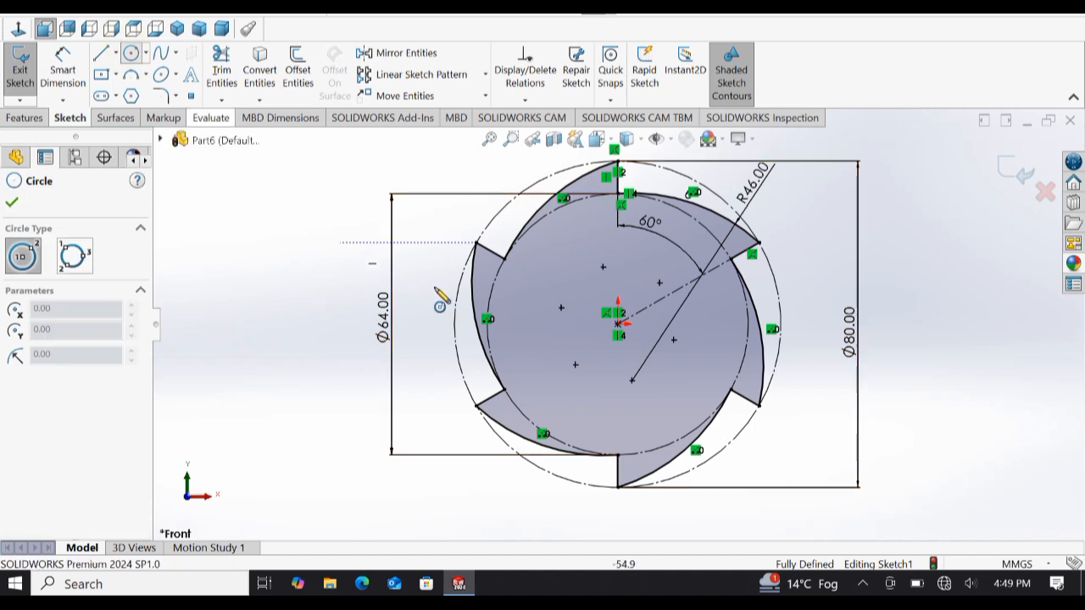
left_click(617, 324)
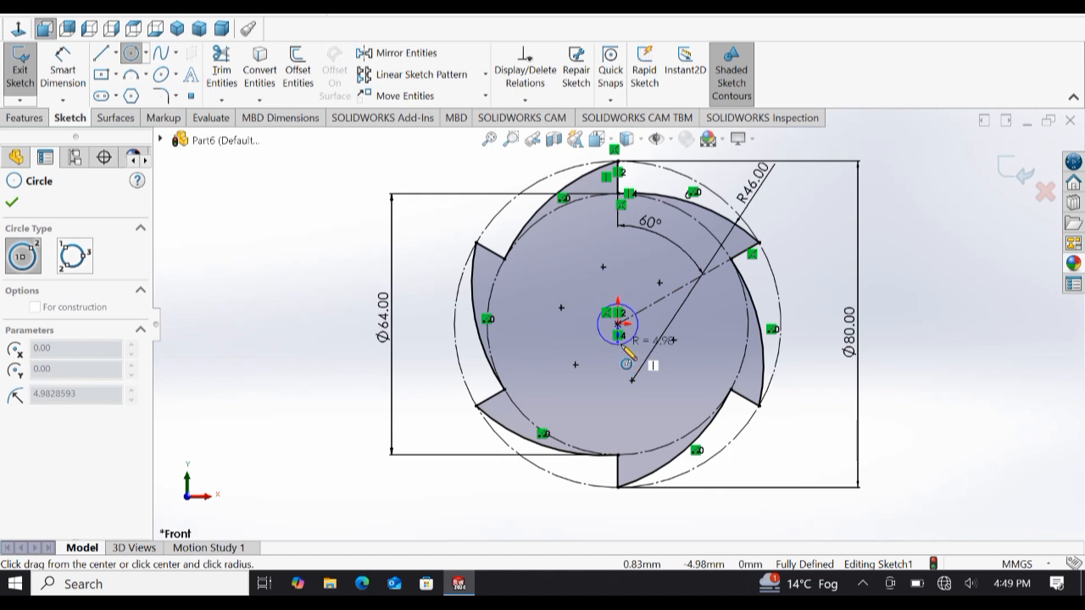
left_click(625, 337)
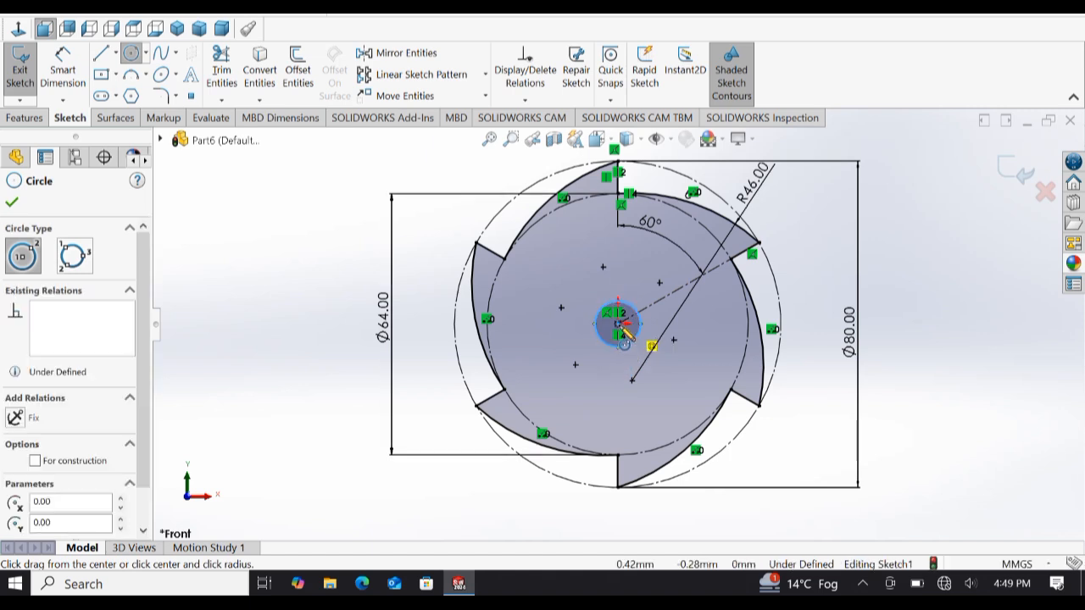
left_click(618, 324)
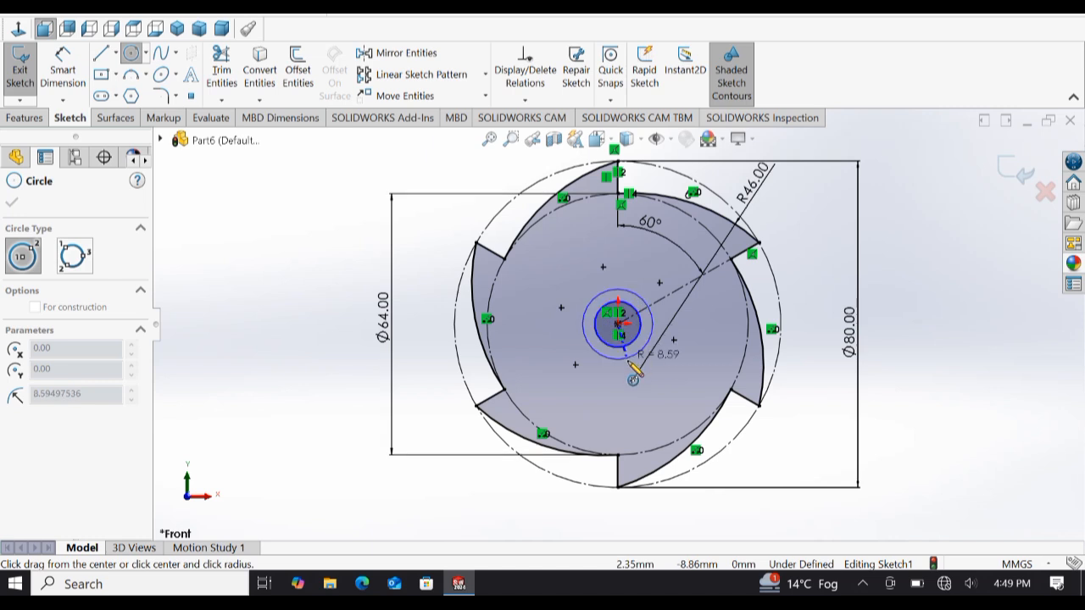
left_click(633, 361)
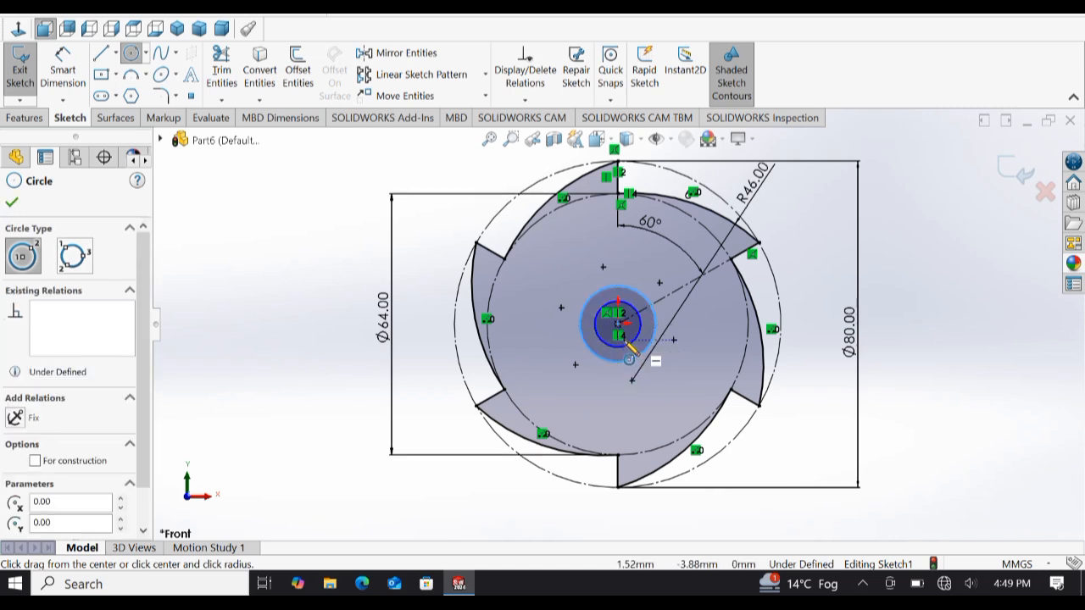
key("Escape")
- Dimension the smaller central circle's diameter as 6 mm
scroll(638, 340, "down", 3)
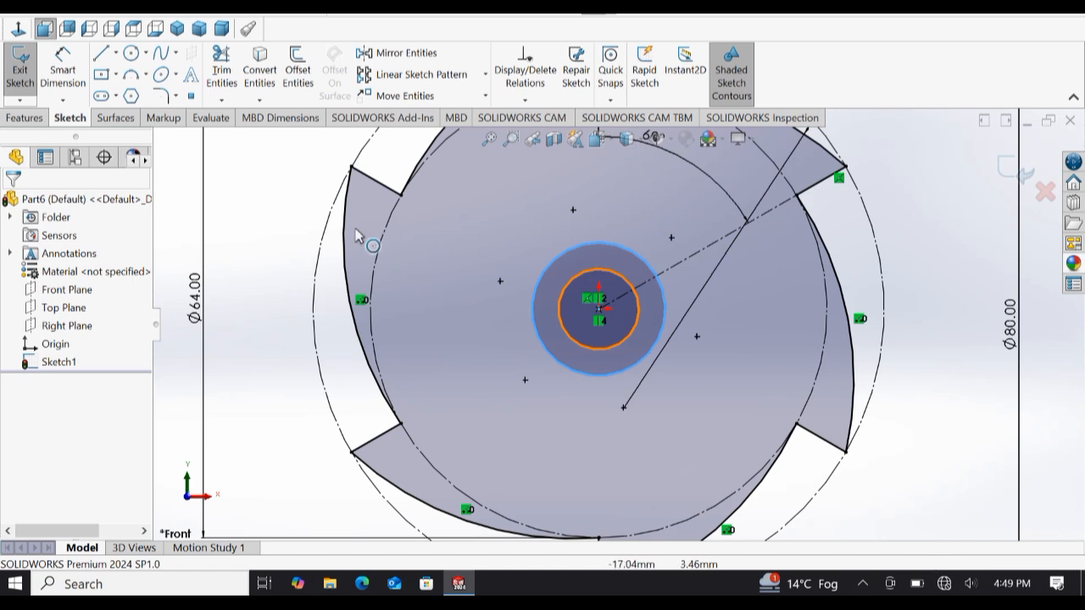
left_click(81, 75)
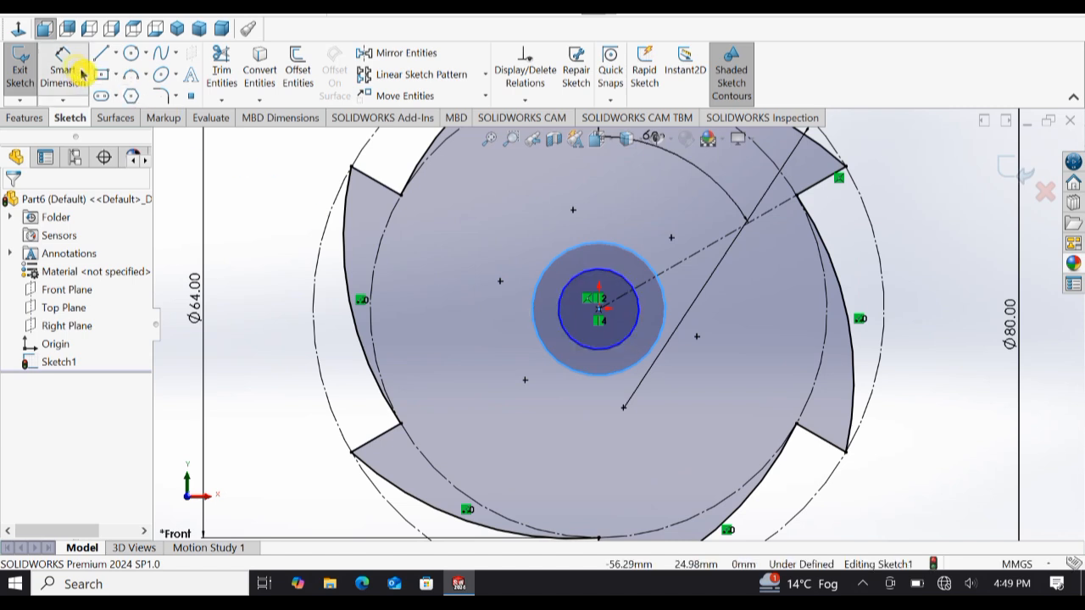
left_click(643, 315)
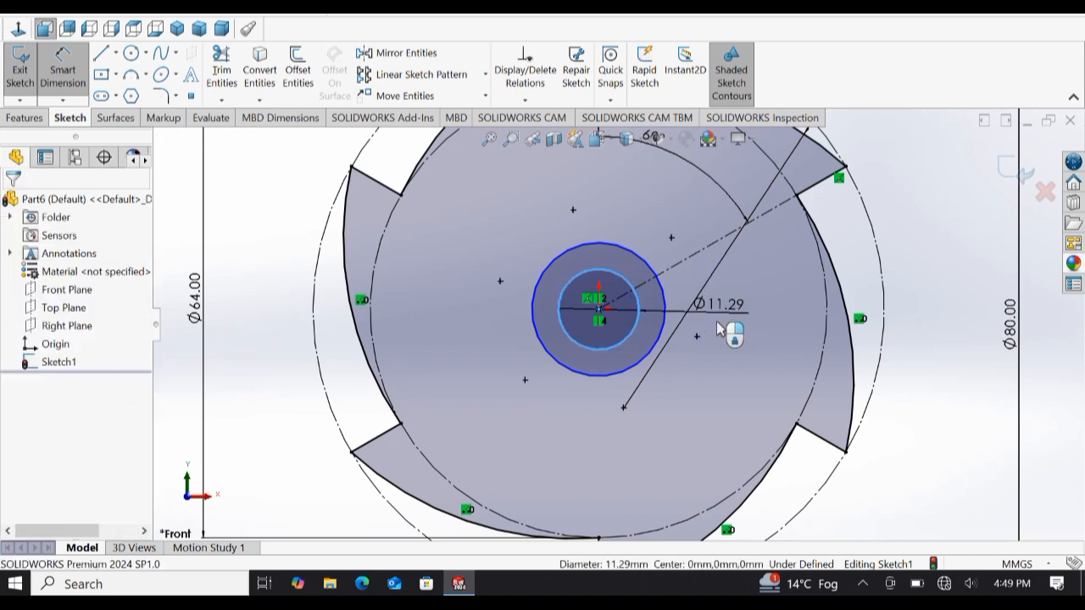
left_click(719, 329)
type("6")
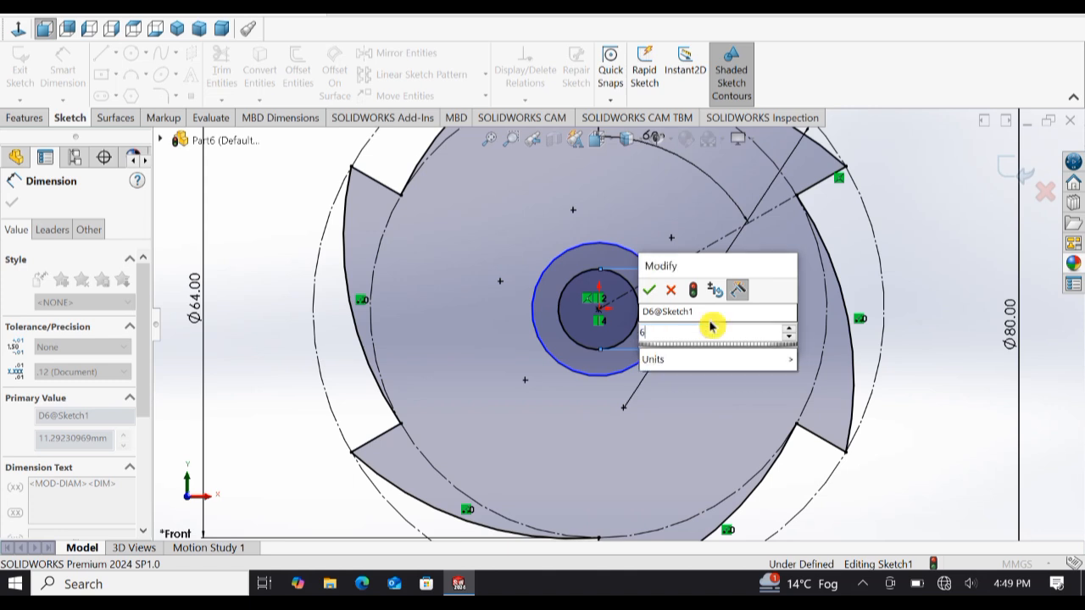
key("Return")
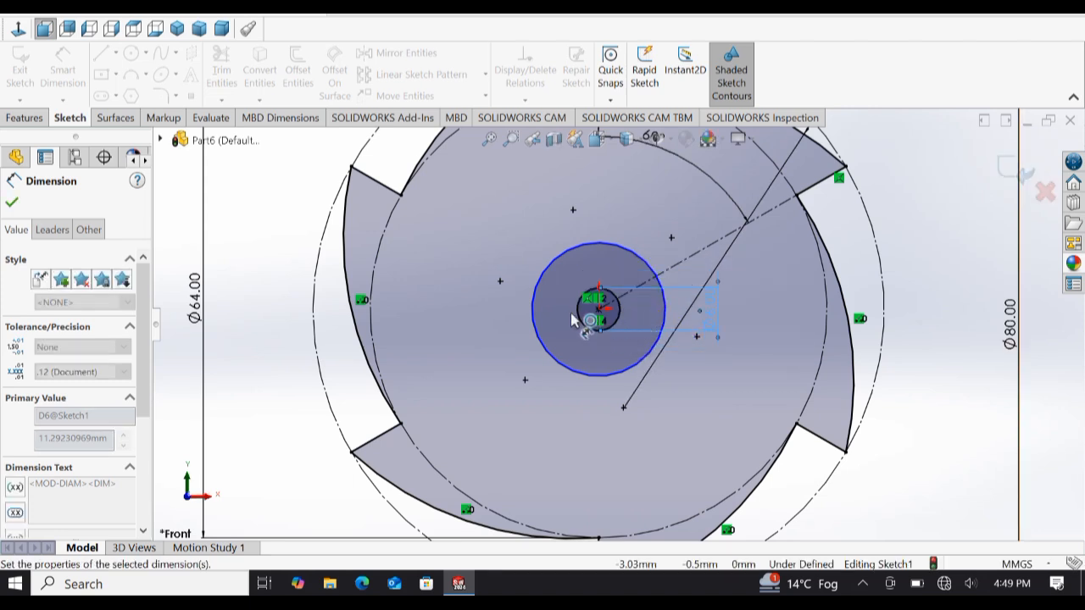
- Dimension the larger central circle's diameter as 12 mm
left_click(530, 316)
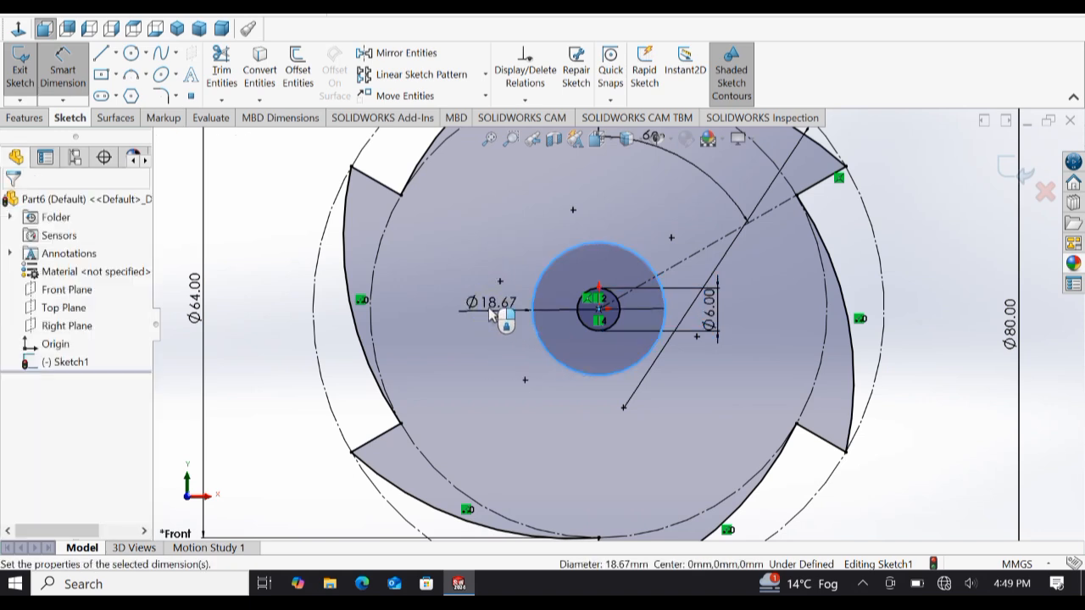
left_click(492, 315)
type("12")
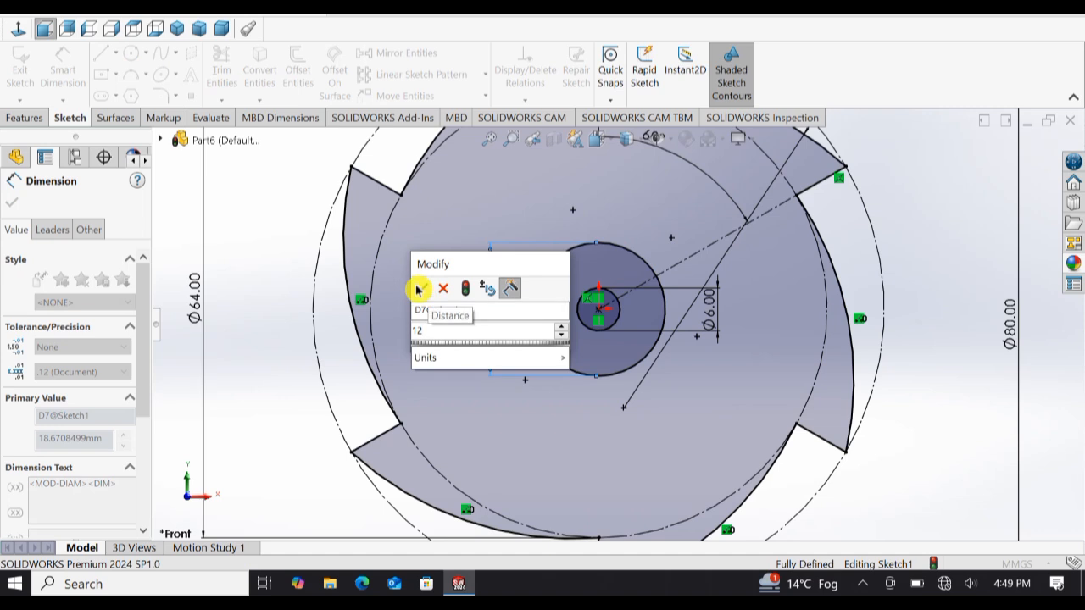
left_click(417, 290)
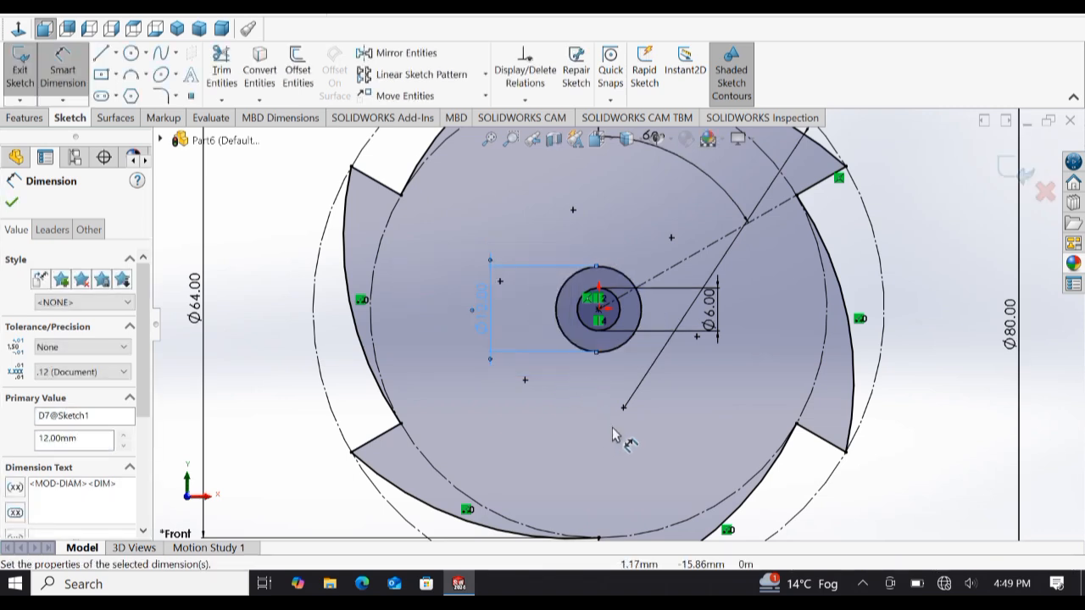
left_click(605, 299)
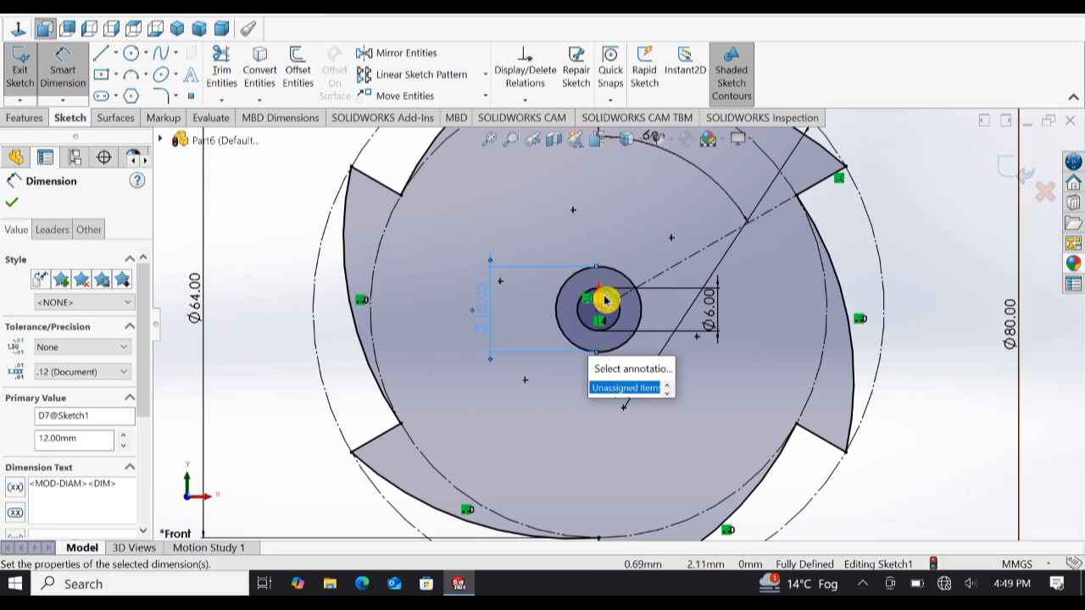
- Sketch a center rectangle about 2.3 mm wide and 2.3 mm high, centred on the 6 mm circle's top quadrant point
scroll(606, 300, "down", 3)
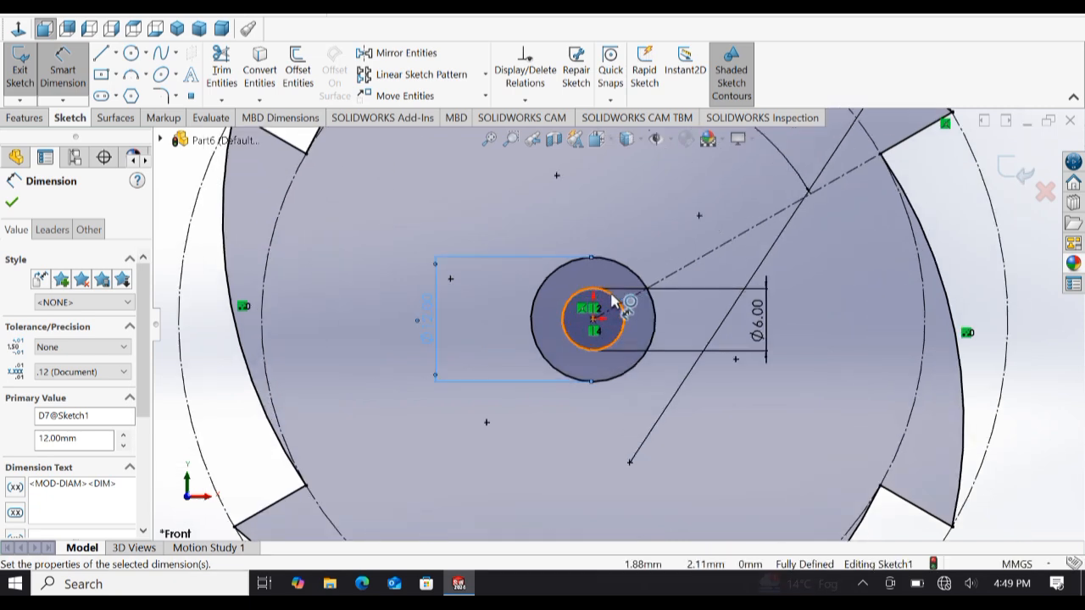
left_click(101, 74)
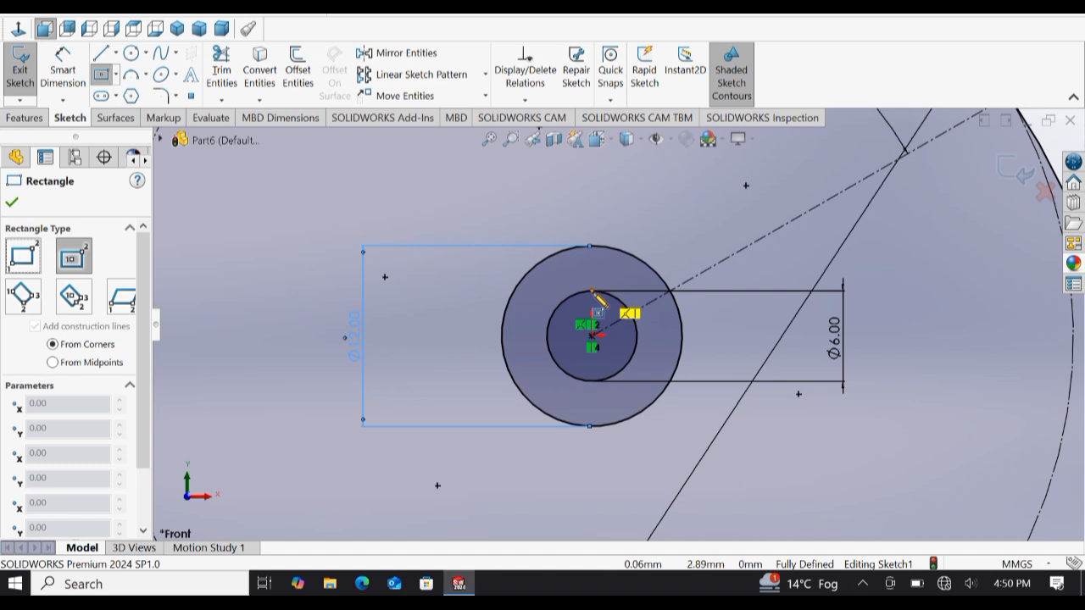
left_click(592, 290)
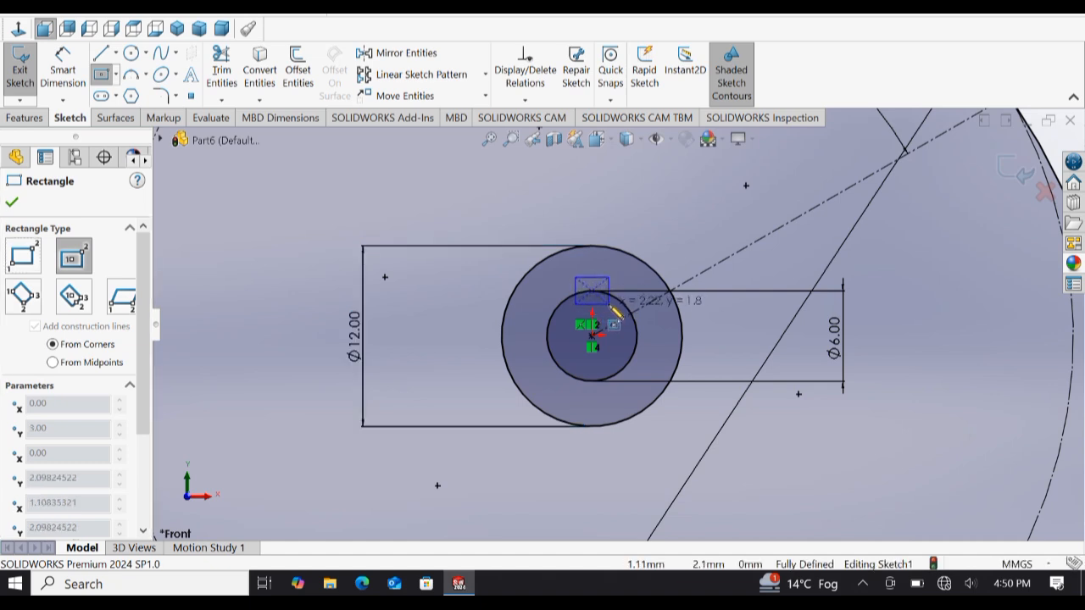
left_click(610, 308)
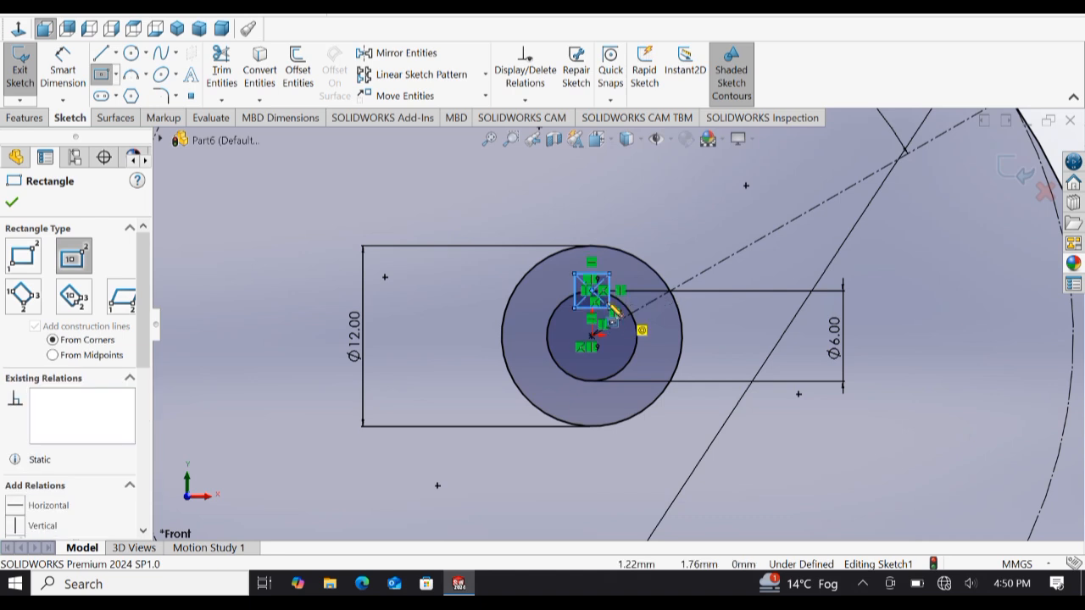
key("Escape")
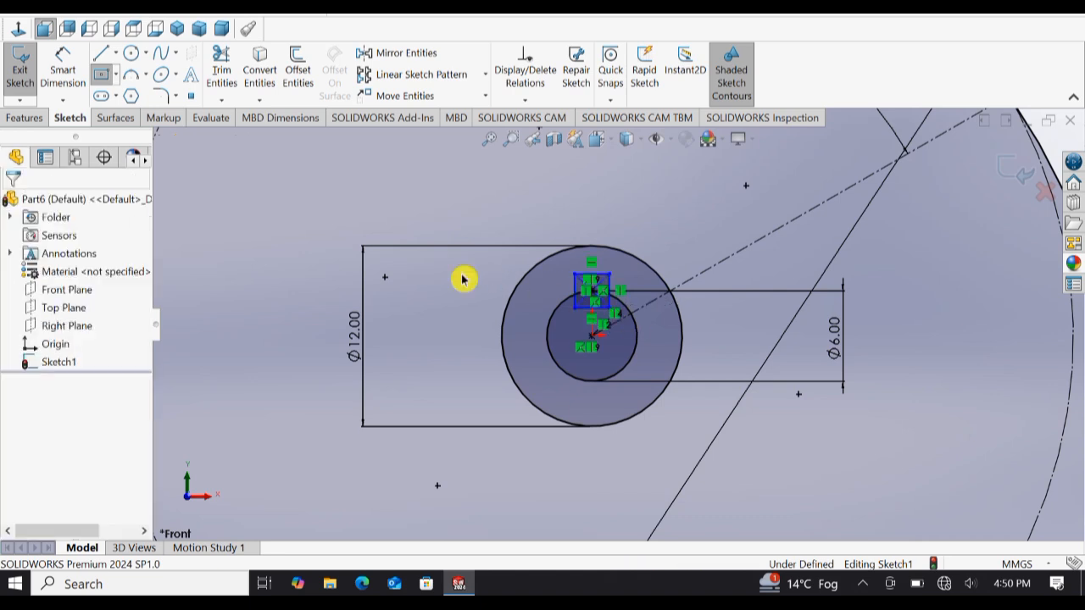
- Dimension the small rectangle's height as 1.5 mm
left_click(72, 81)
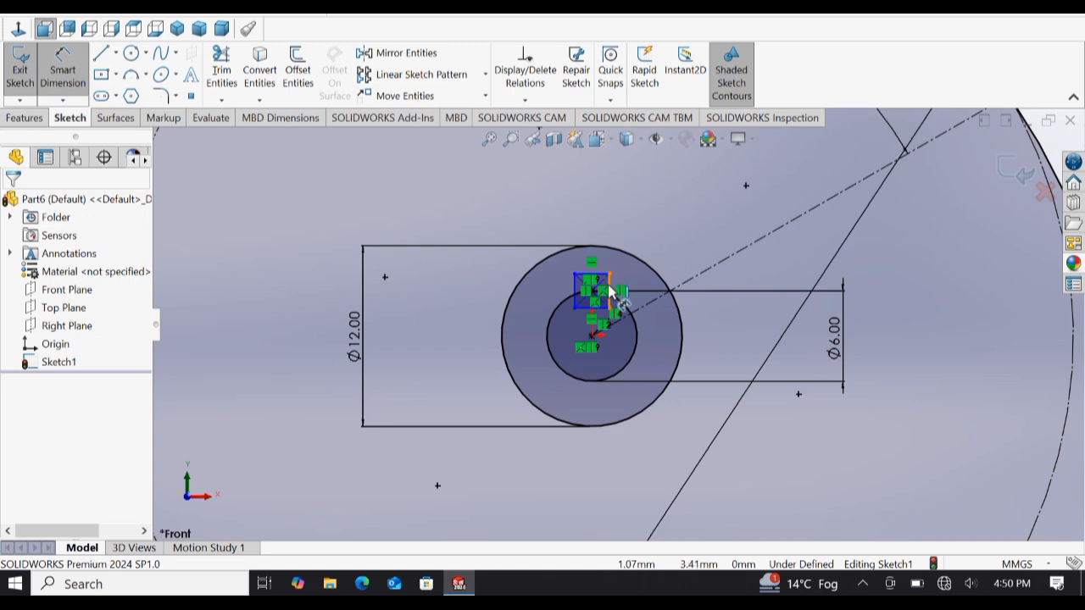
left_click(616, 289)
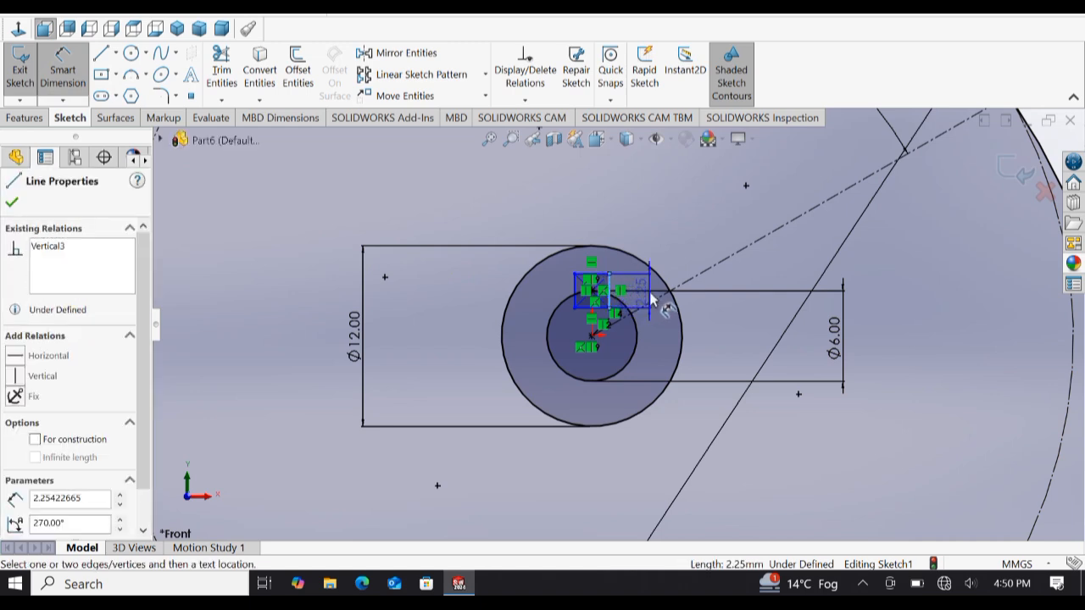
left_click(650, 291)
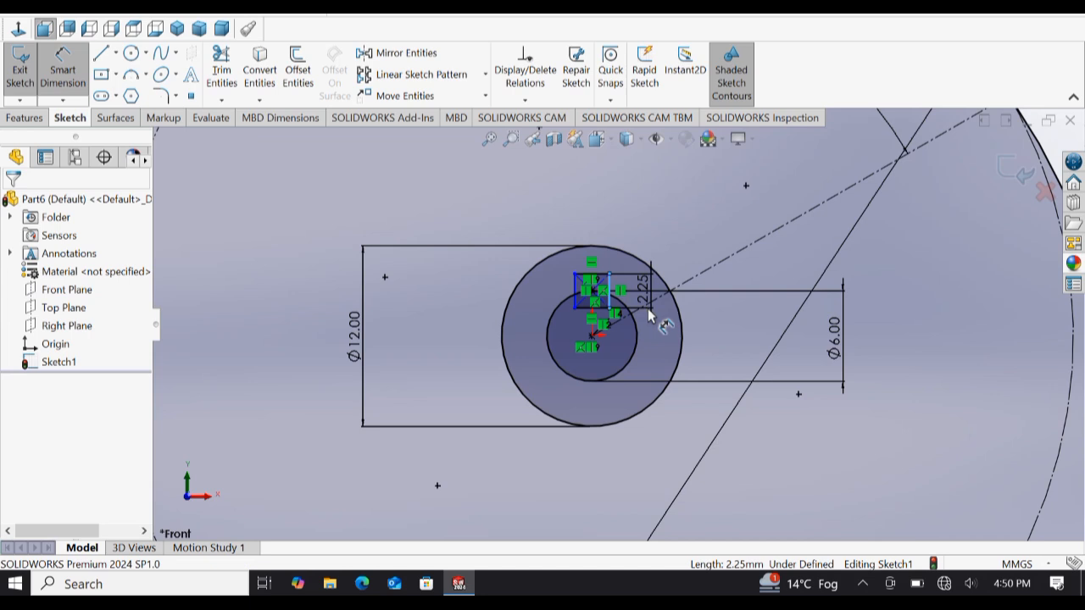
left_click(650, 315)
type("1.5")
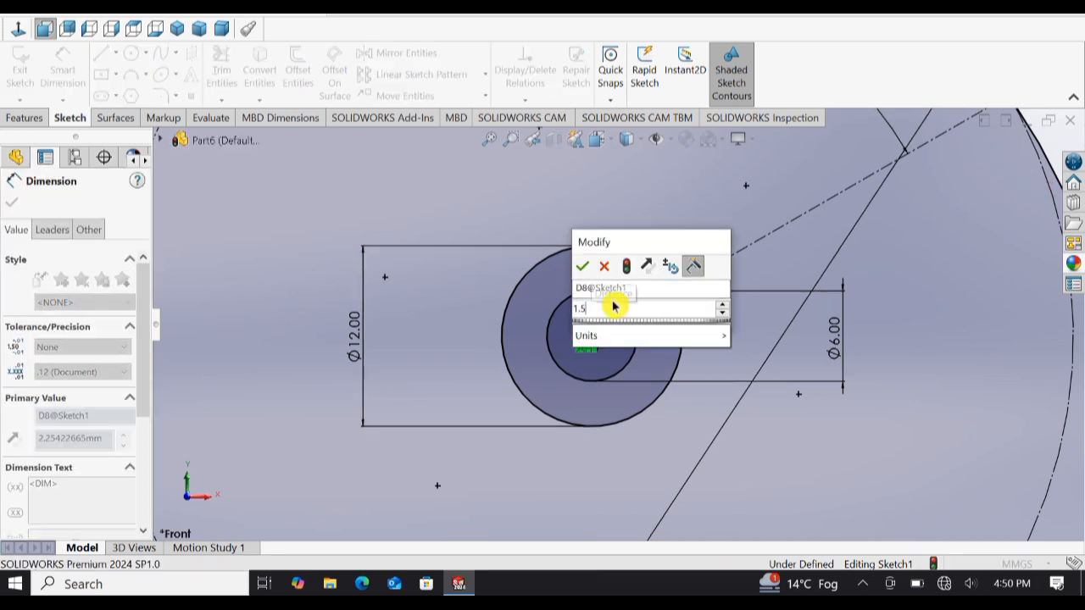
left_click(582, 267)
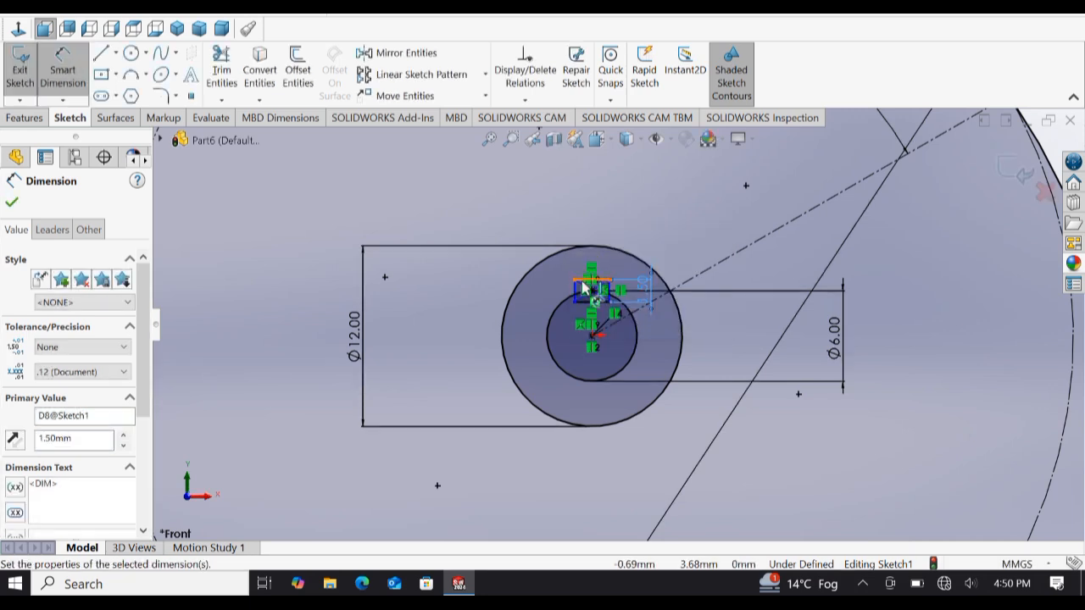
- Dimension the small rectangle's width as 2 mm
left_click(584, 289)
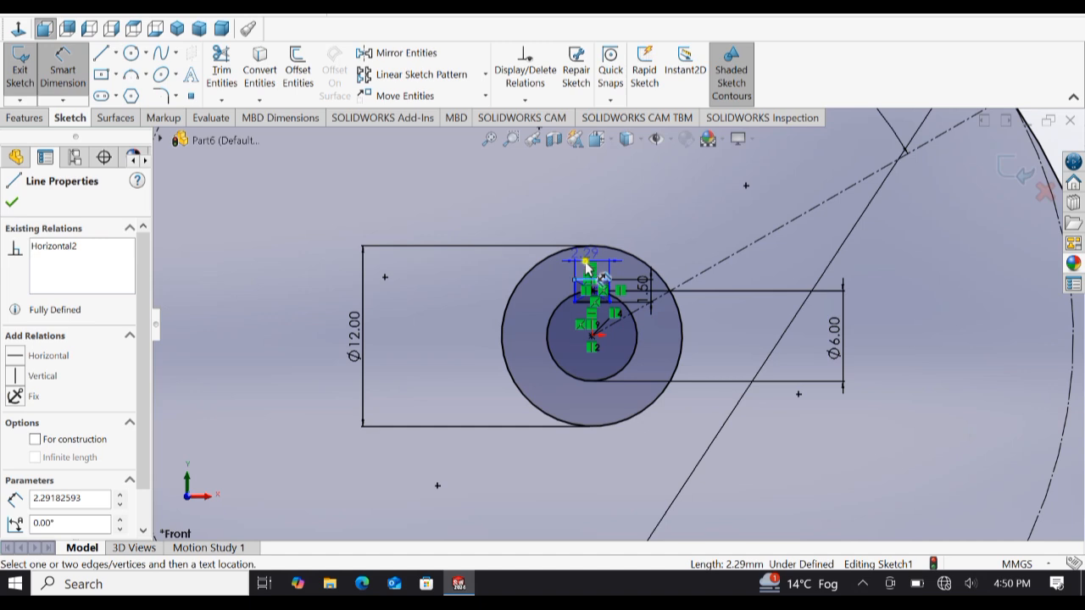
left_click(610, 291)
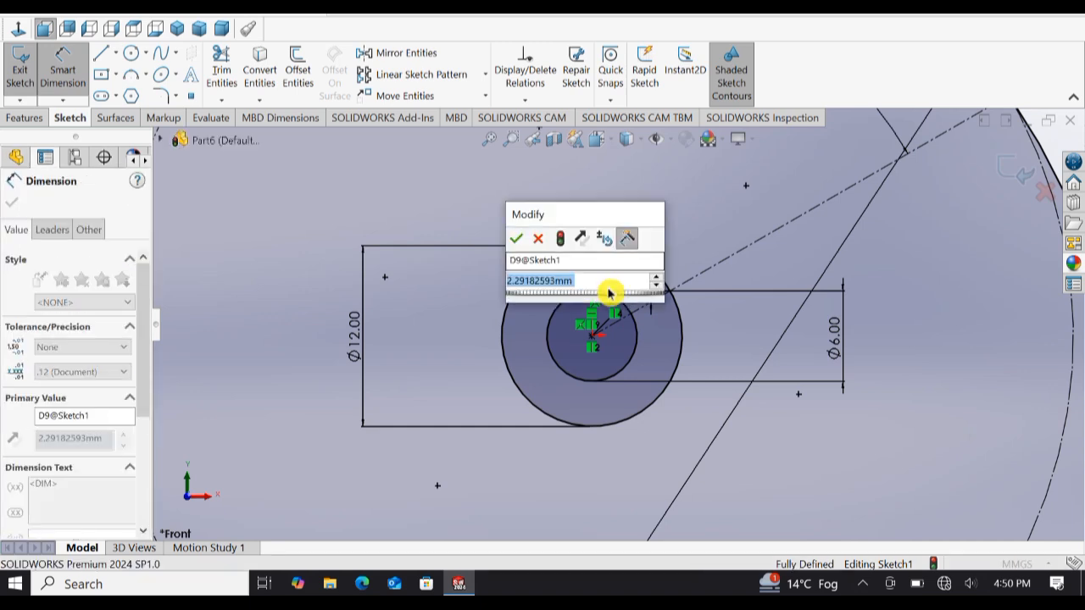
type("1")
left_click(516, 238)
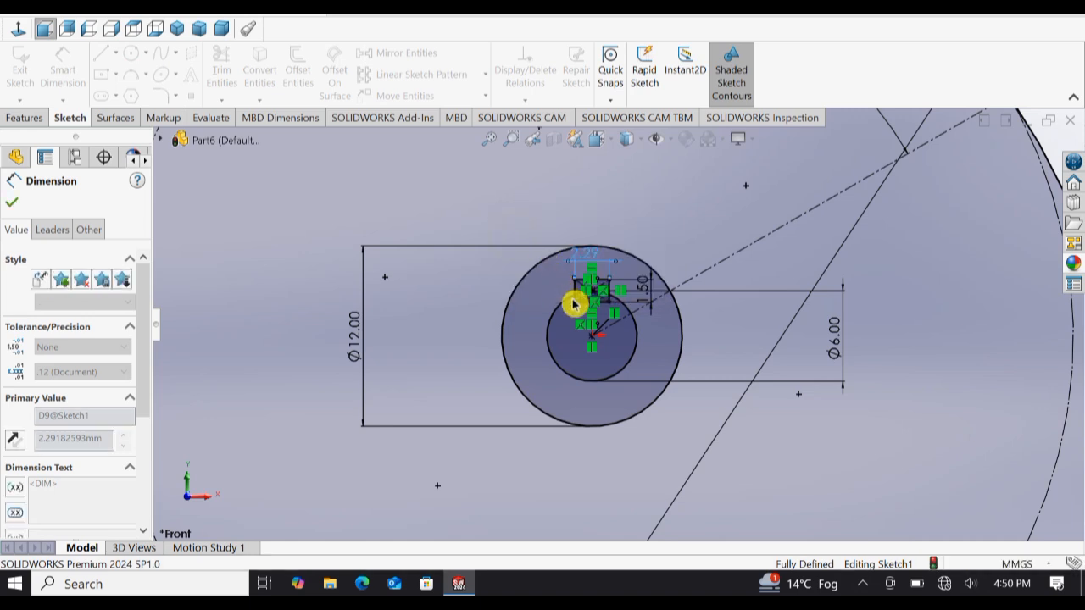
scroll(604, 298, "down", 4)
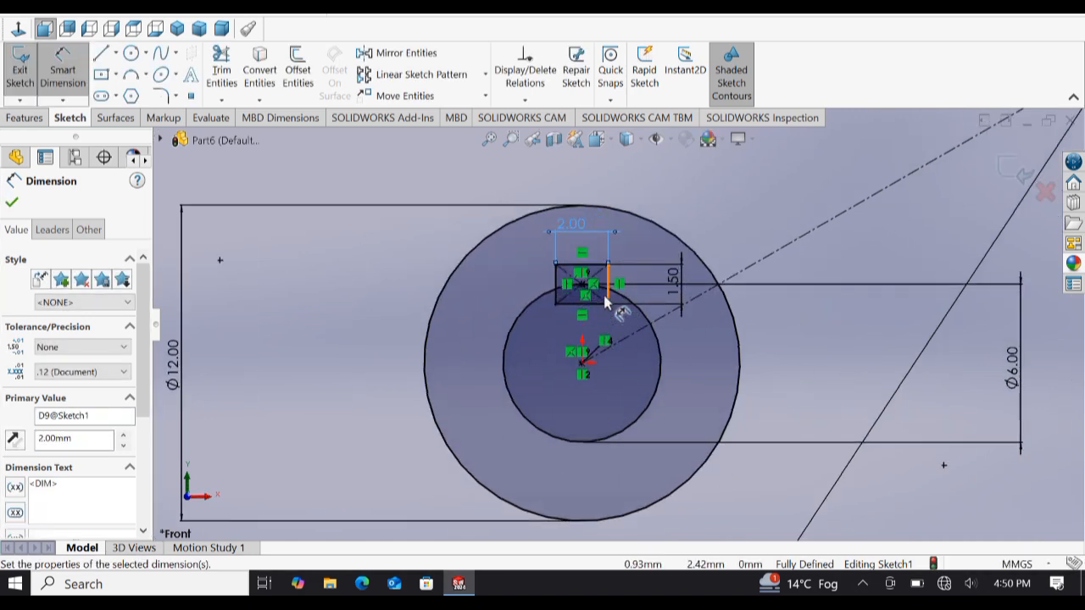
- Trim the small rectangle's lower part and the 6 mm circle's arc inside it to form an open keyway notch on the bore
scroll(604, 297, "down", 2)
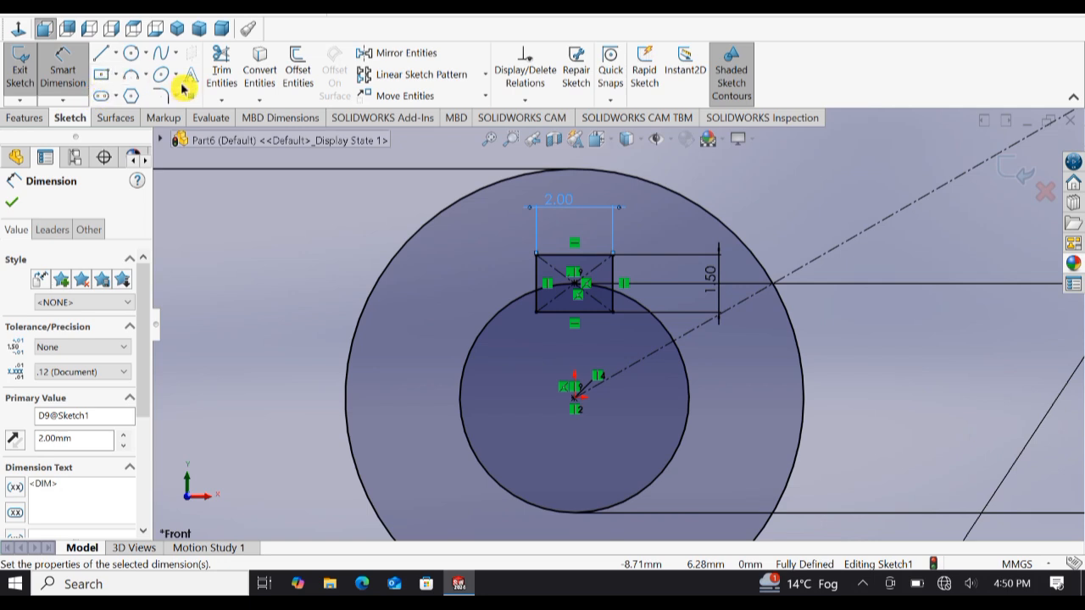
left_click(230, 80)
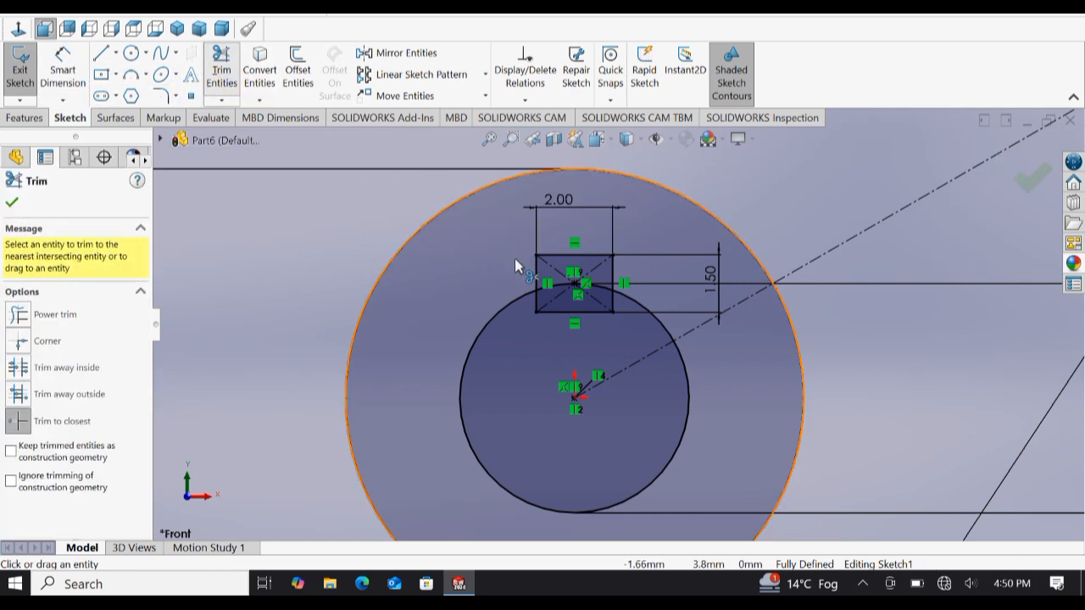
left_click(535, 303)
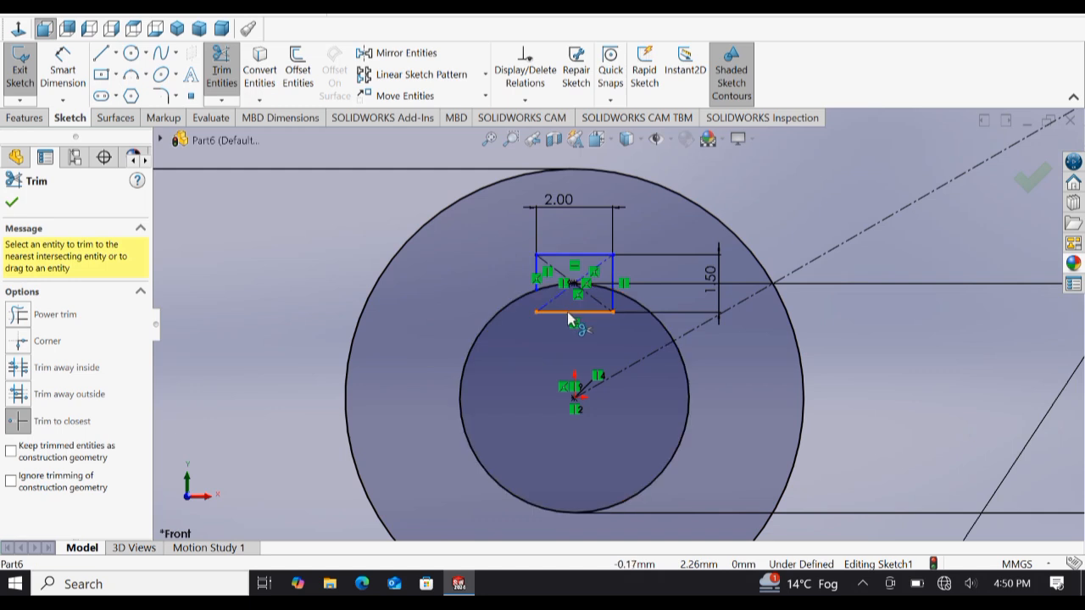
left_click(611, 303)
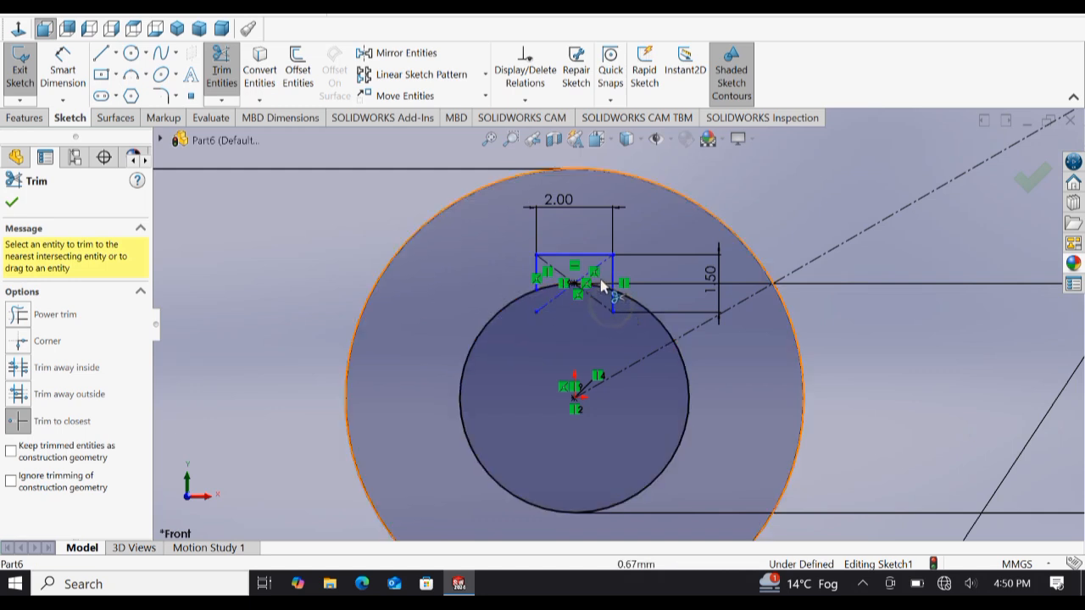
left_click(552, 290)
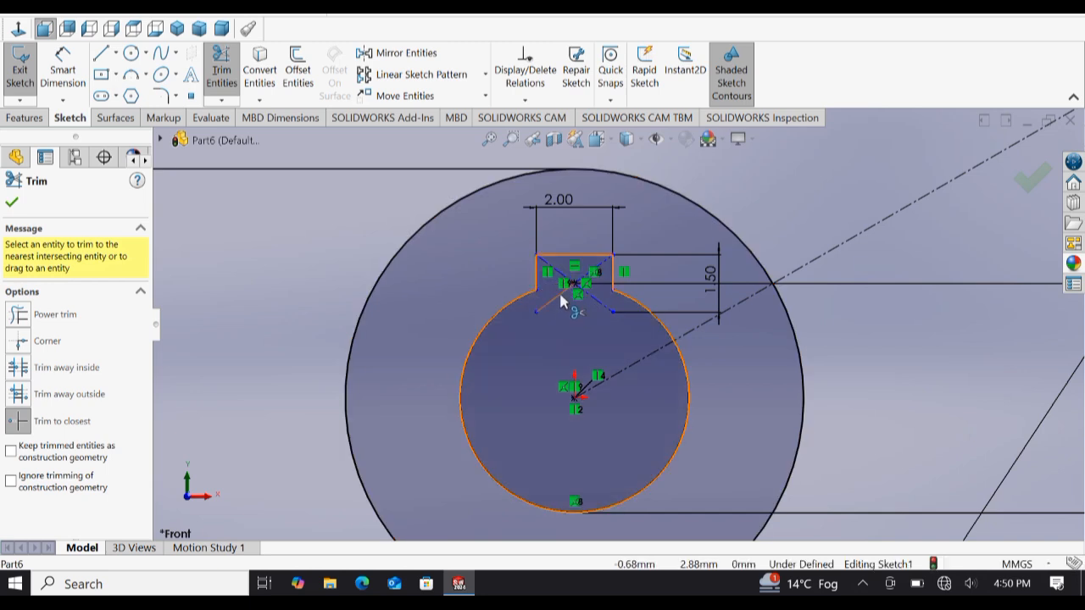
scroll(559, 298, "up", 5)
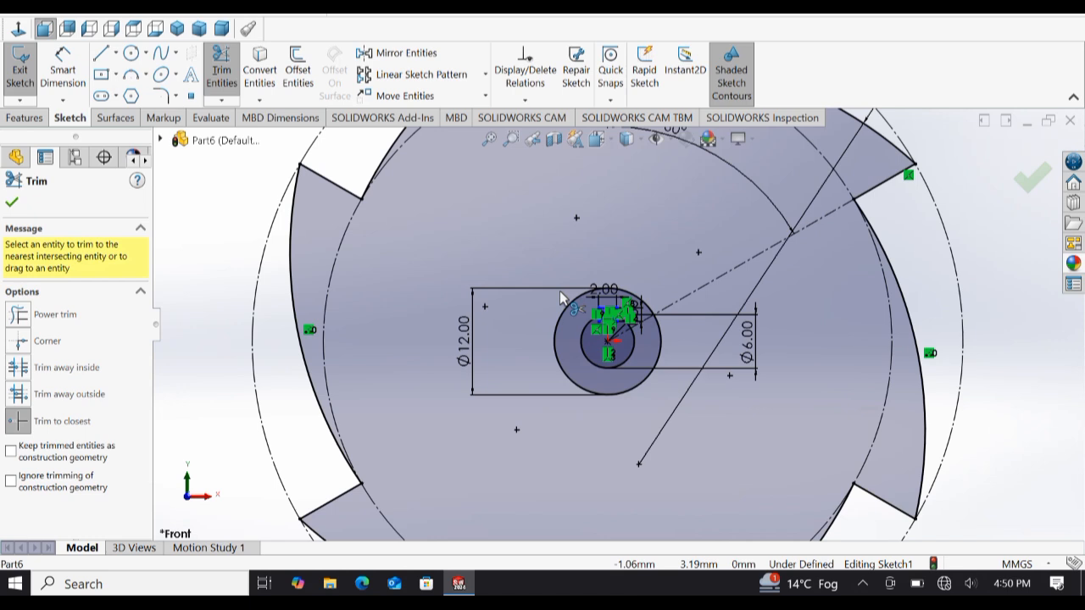
scroll(559, 291, "up", 2)
key("Escape")
scroll(560, 291, "up", 2)
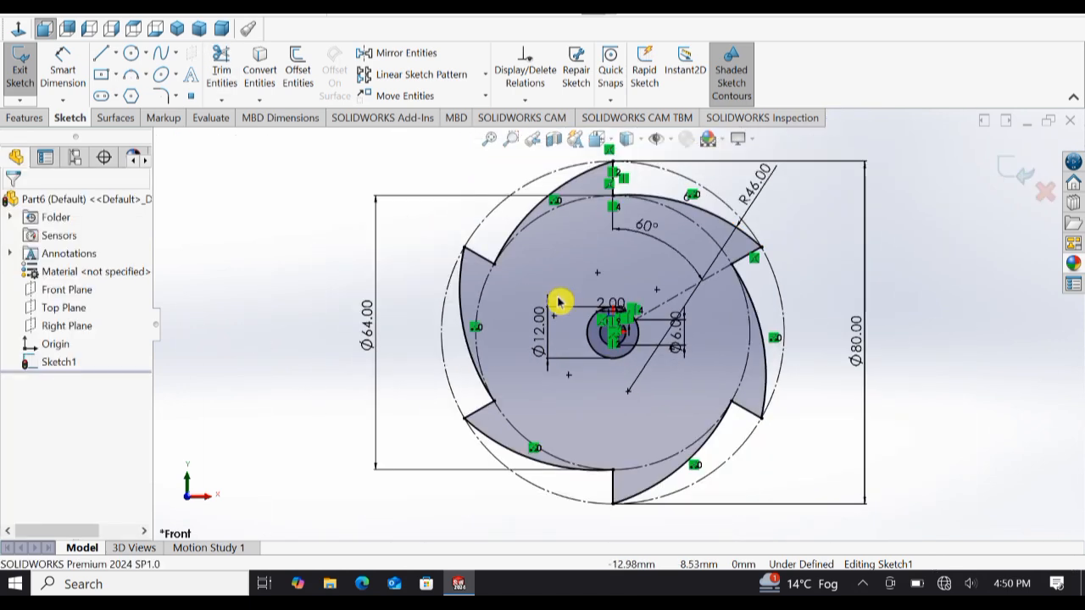
- Set up a 1 mm sketch fillet on the tooth root corners at the wheel's upper left, top and upper right
left_click(164, 96)
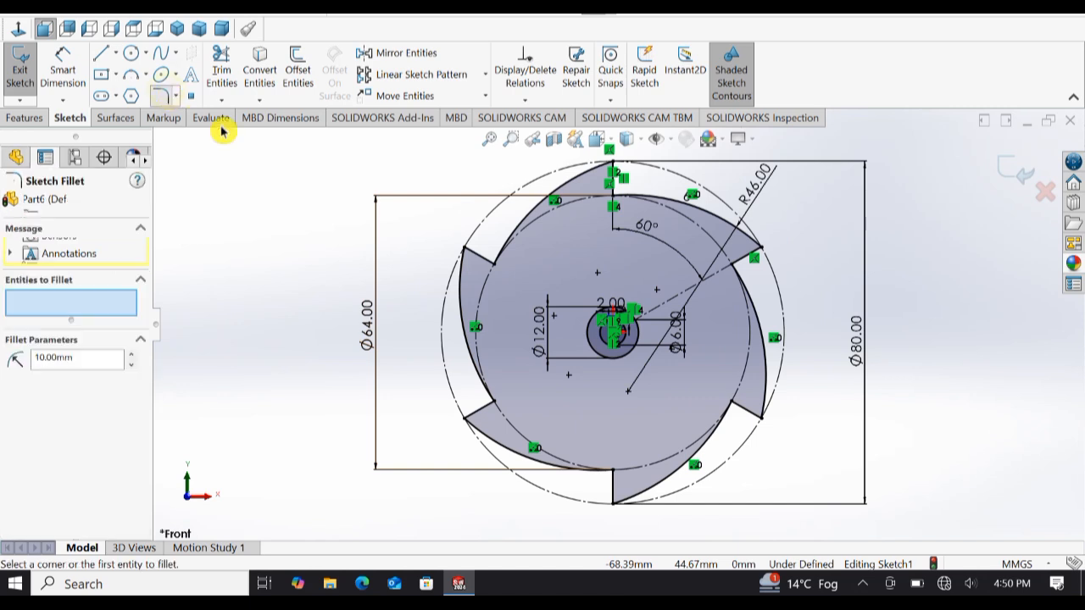
scroll(478, 263, "down", 2)
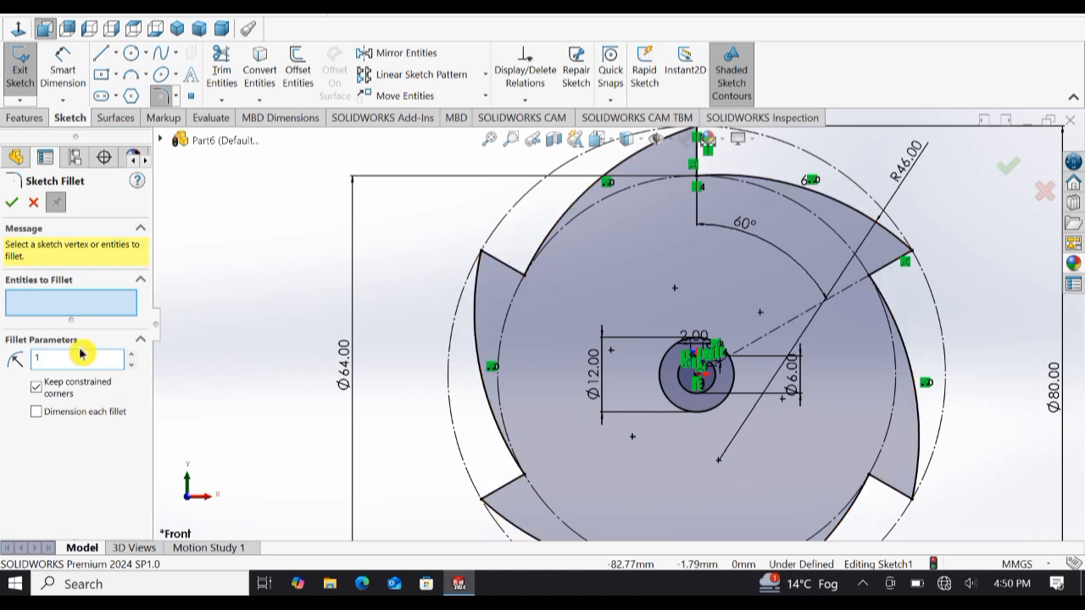
left_click(521, 277)
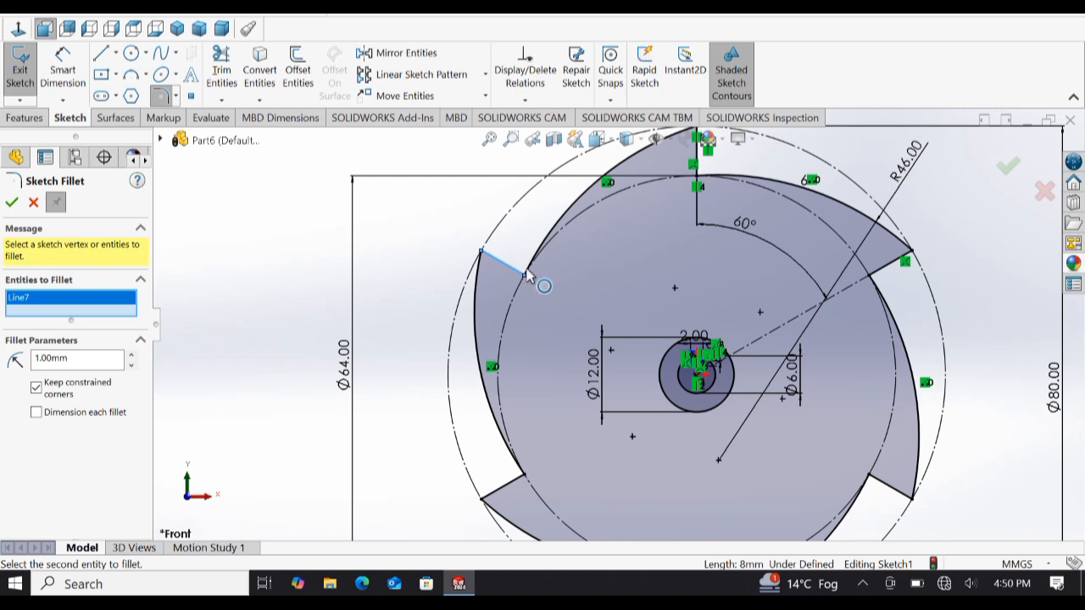
left_click(529, 270)
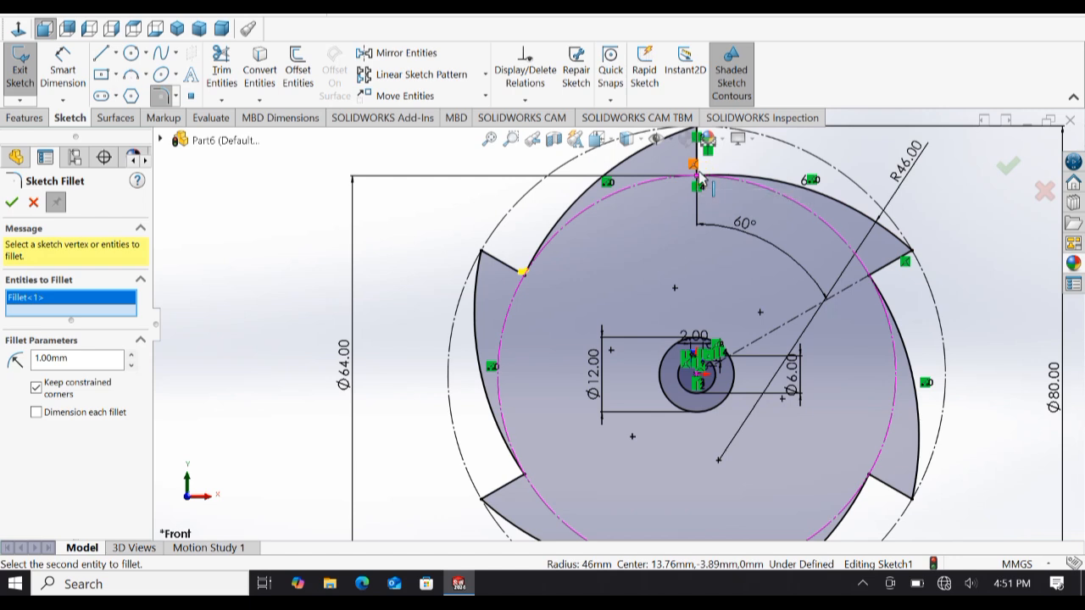
scroll(716, 178, "down", 1)
scroll(714, 177, "up", 1)
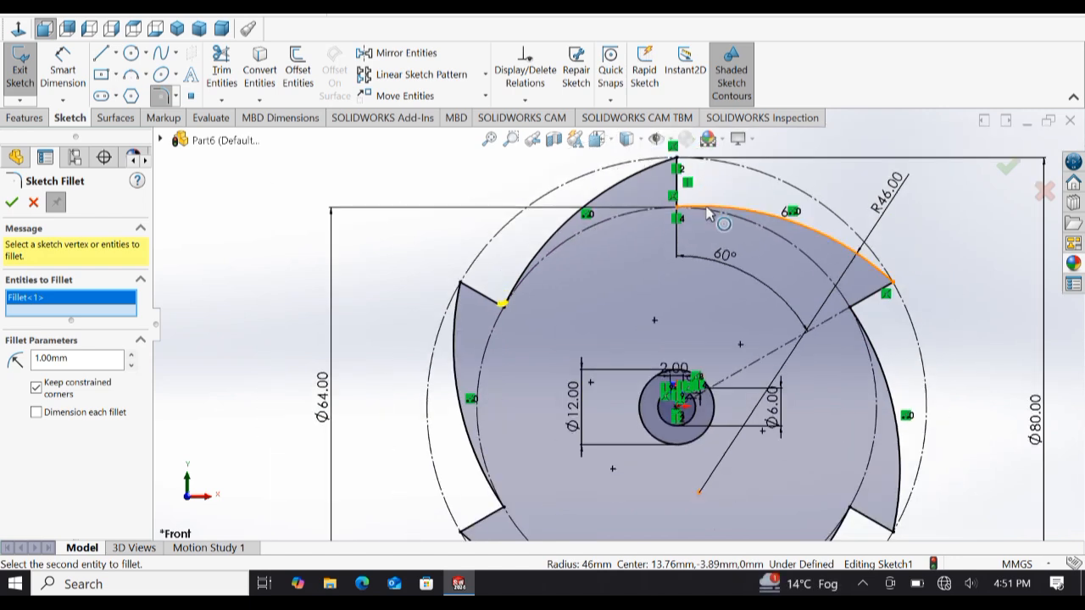
left_click(702, 209)
left_click(677, 193)
left_click(722, 270)
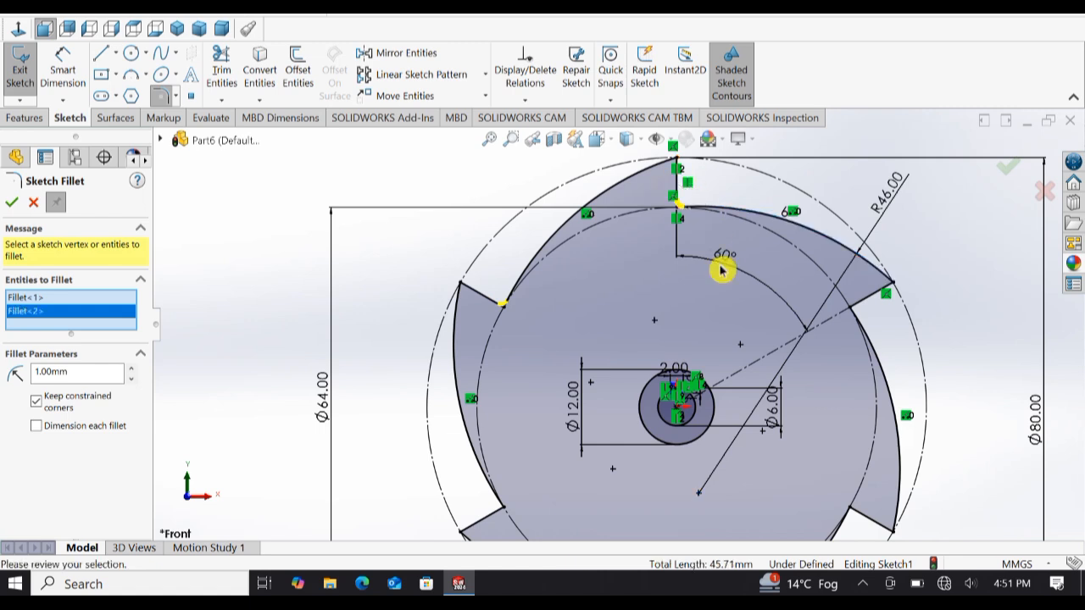
left_click(869, 342)
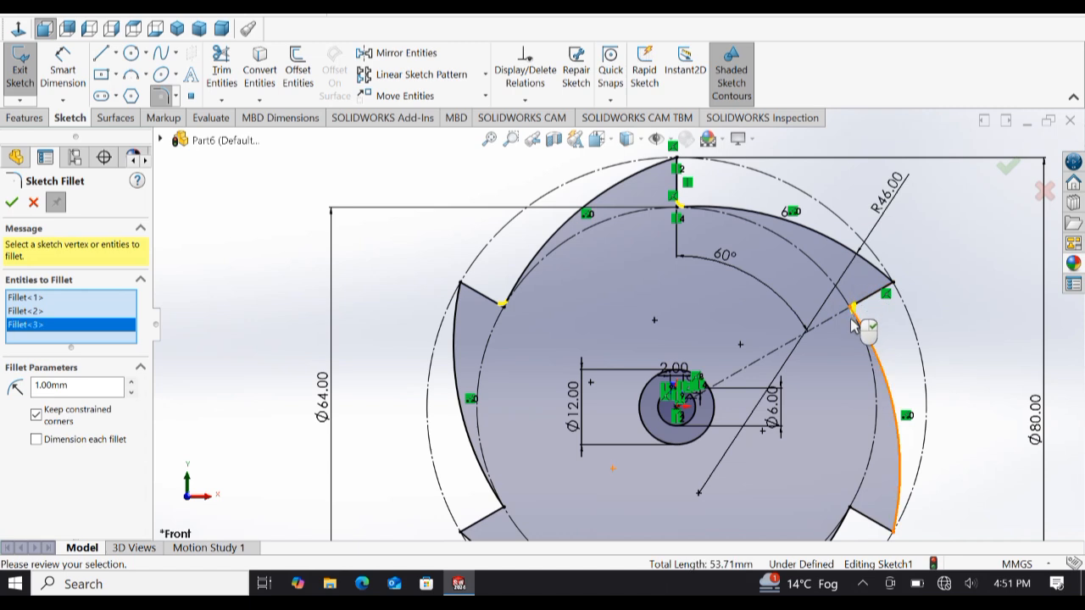
- Add the three remaining tooth root corners on the wheel's lower half to the sketch fillet and apply it
scroll(856, 330, "up", 1)
scroll(737, 492, "up", 2)
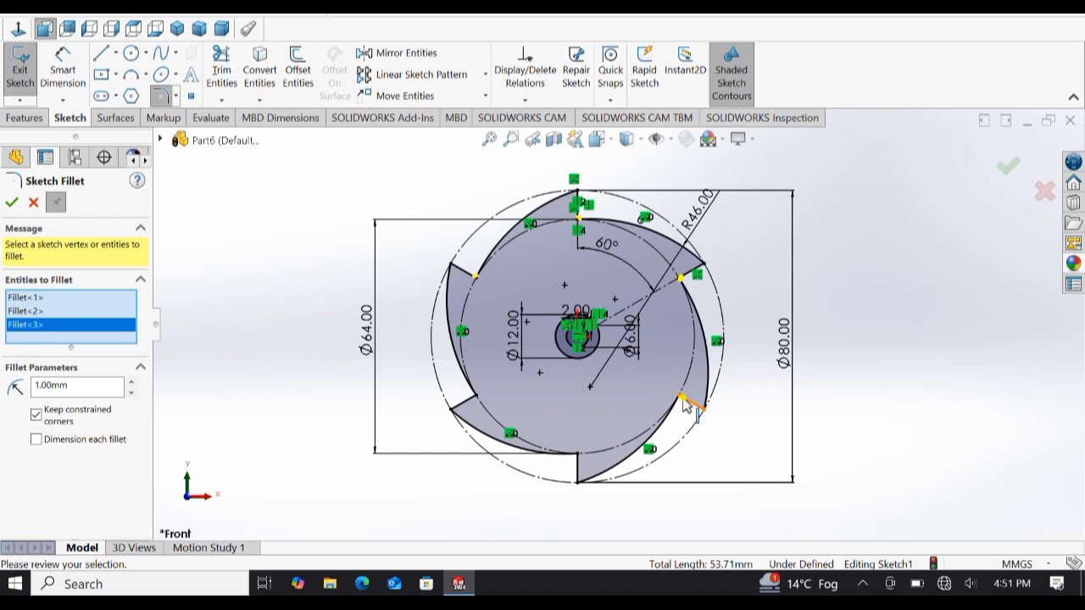
left_click(687, 405)
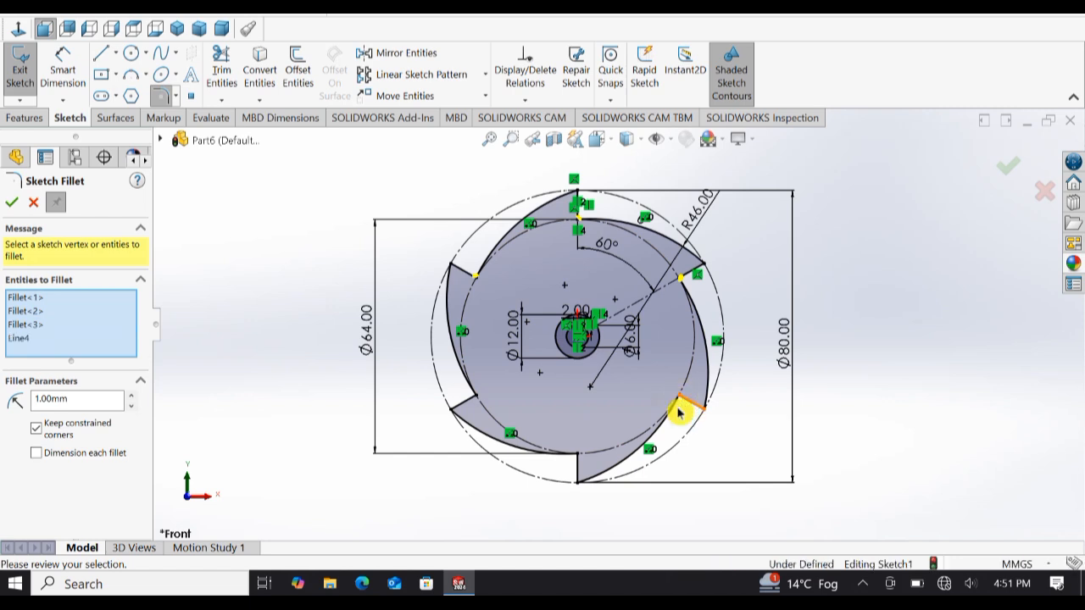
left_click(577, 456)
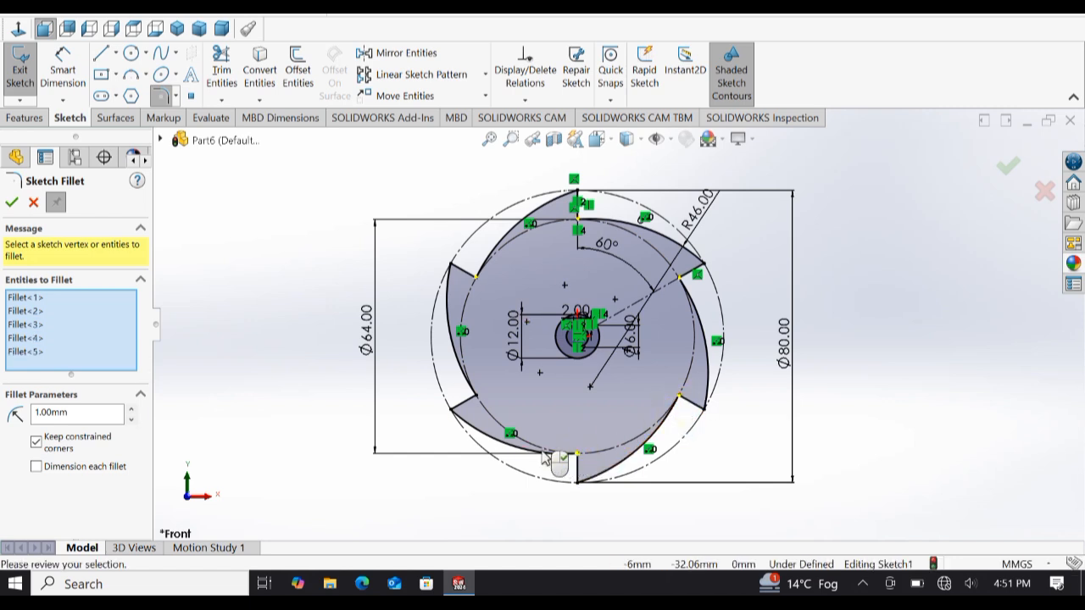
left_click(478, 398)
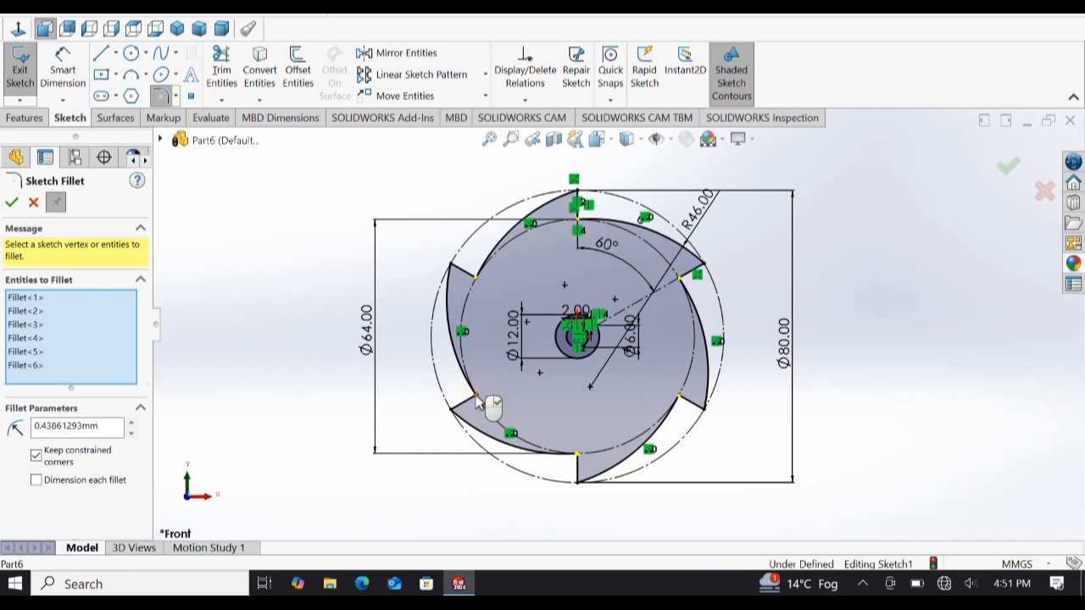
left_click(12, 202)
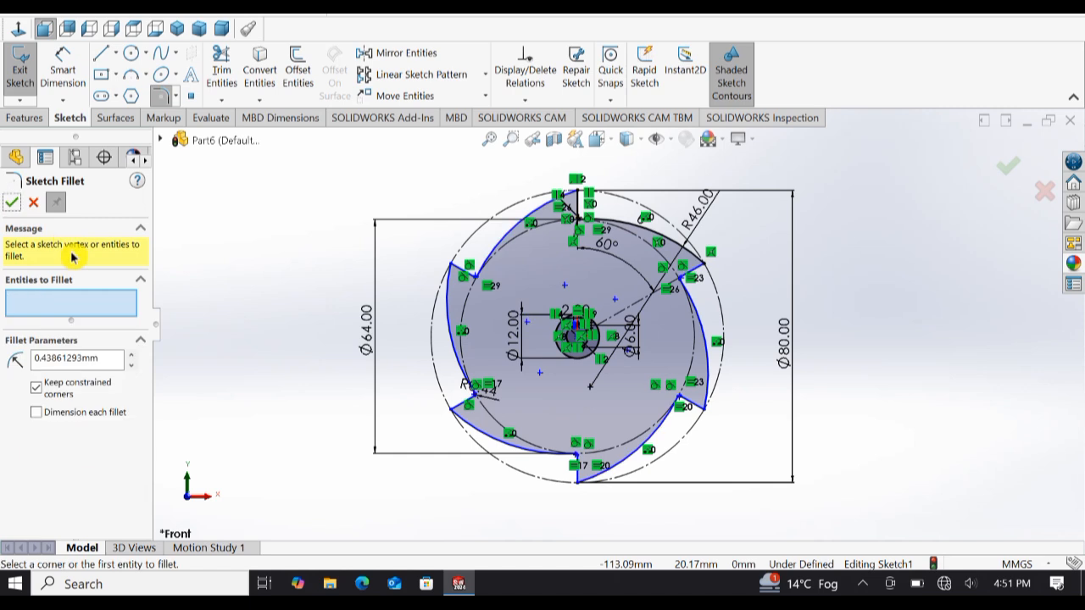
left_click(12, 201)
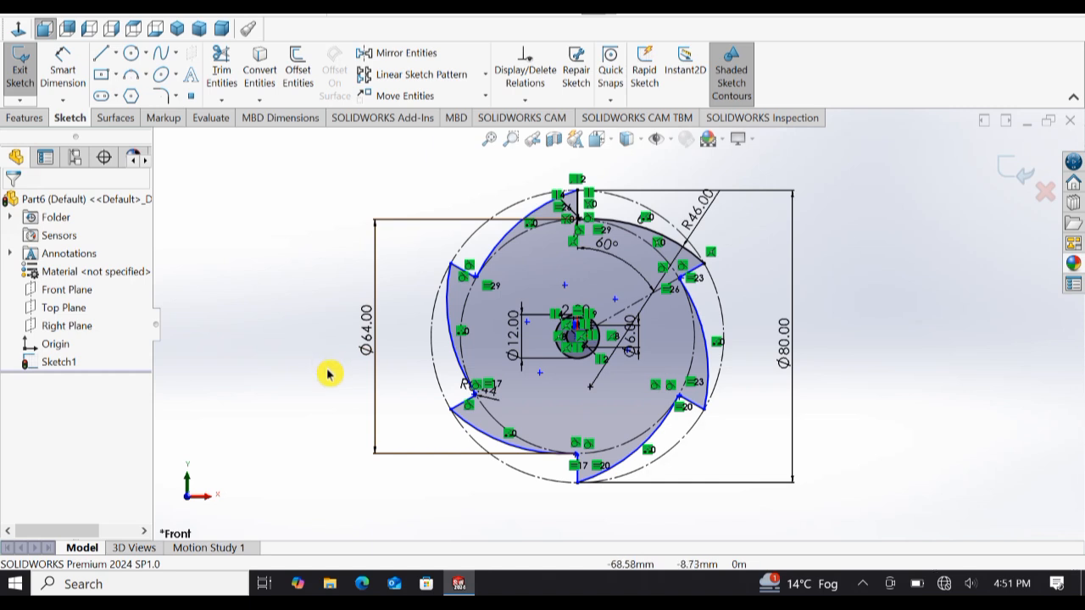
- Extrude the toothed wheel region outside the 12 mm circle by 6 mm, Mid Plane
left_click(23, 118)
left_click(38, 80)
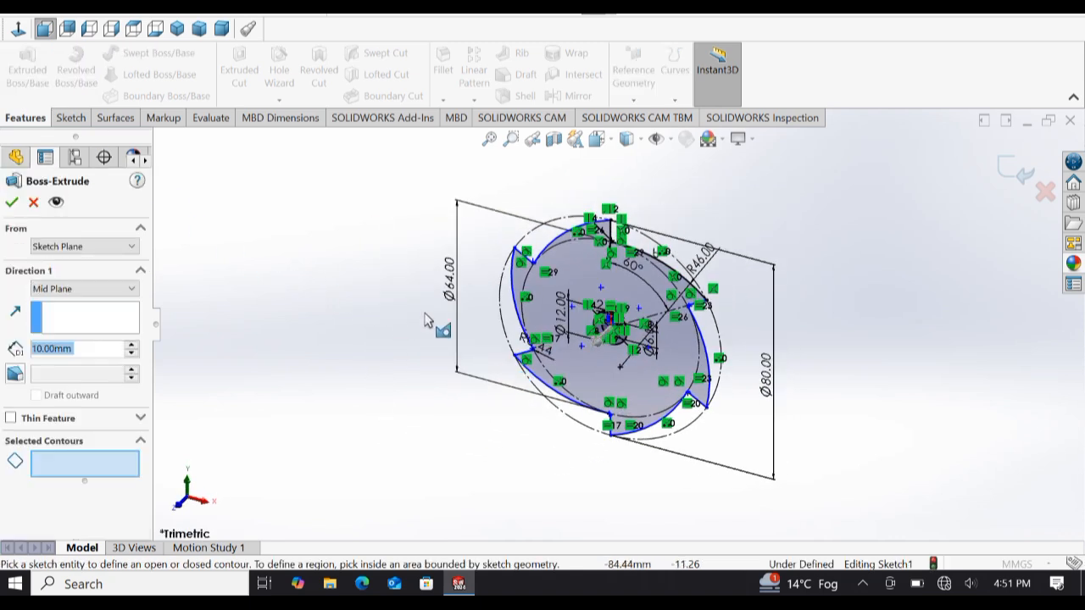
left_click(517, 363)
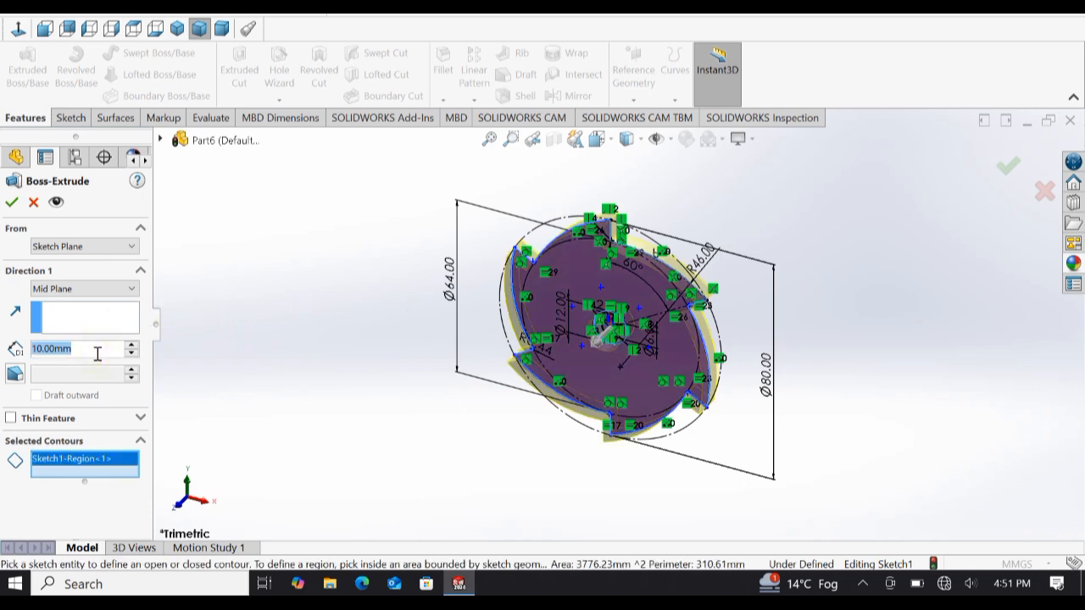
type("6")
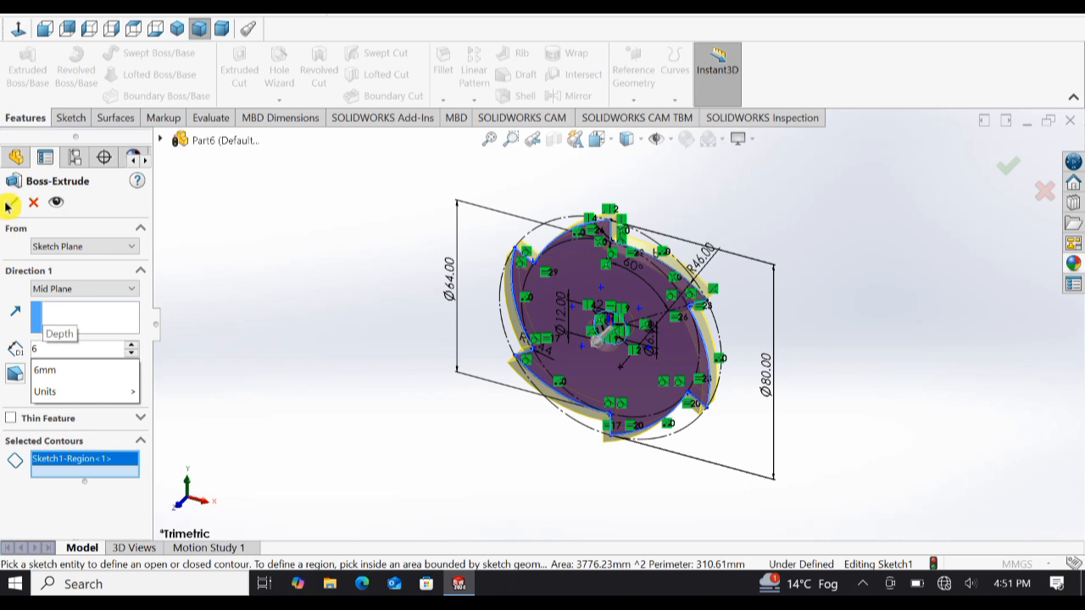
key("Return")
left_click(11, 206)
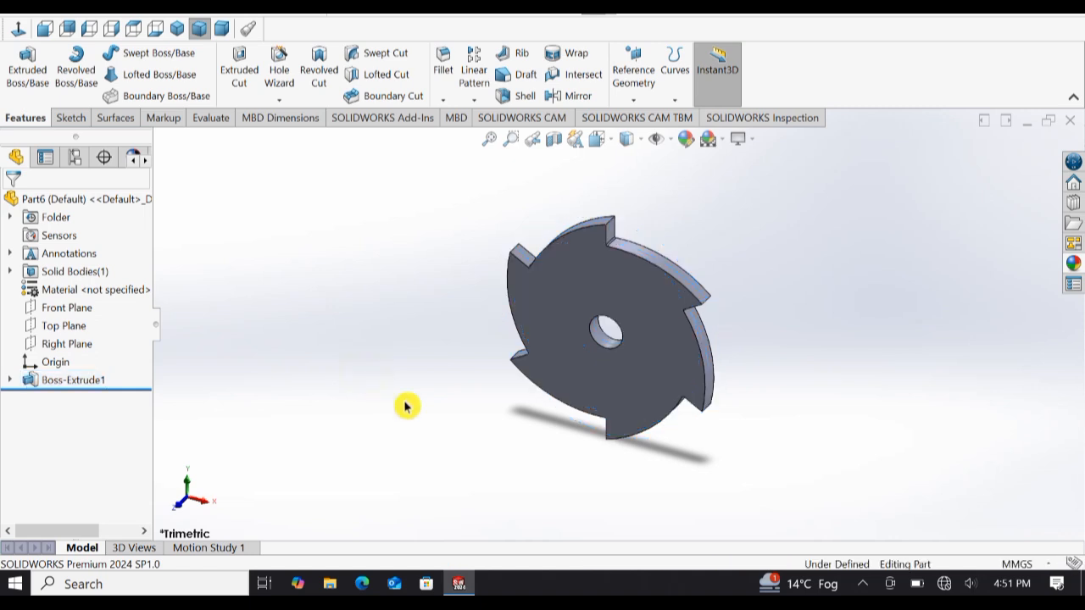
- Reuse the wheel sketch to extrude the ring between the 12 mm circle and the keyed bore by 7 mm, Mid Plane
middle_click_drag(406, 421, 414, 386)
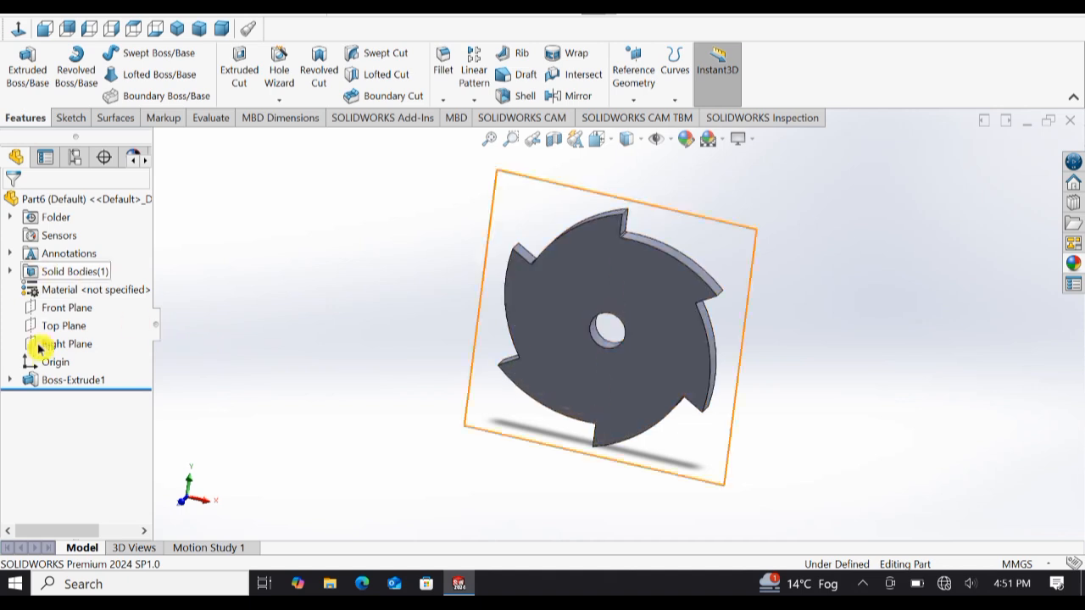
left_click(9, 380)
left_click(59, 397)
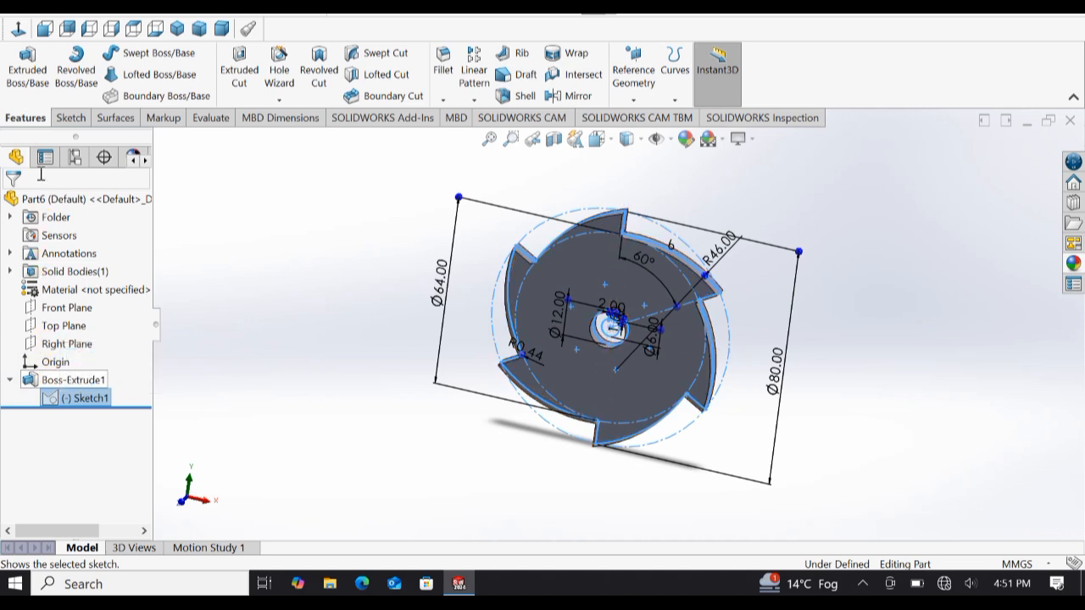
left_click(27, 68)
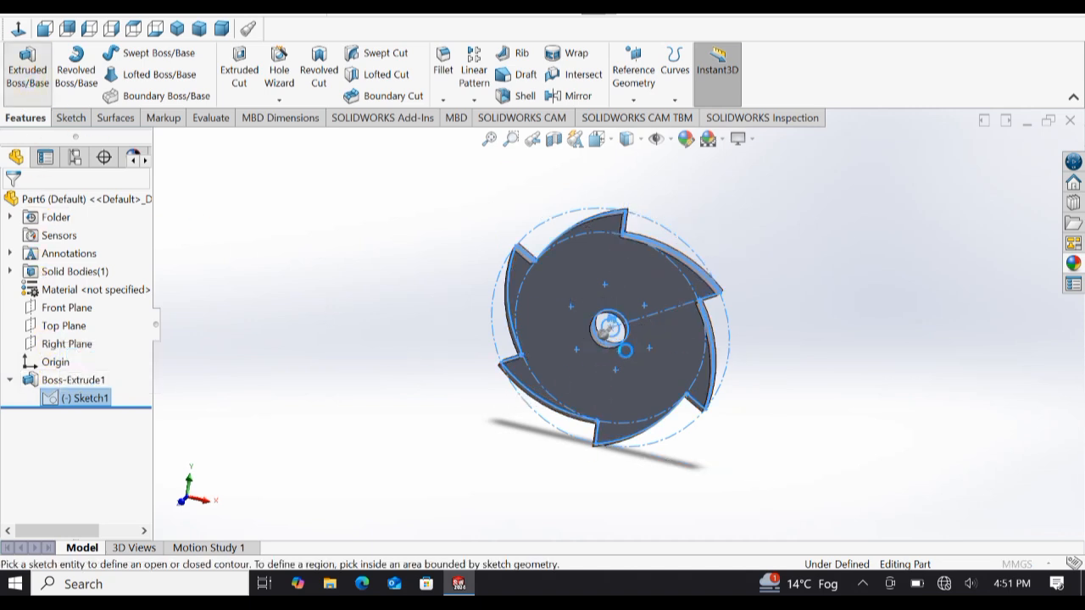
left_click(615, 348)
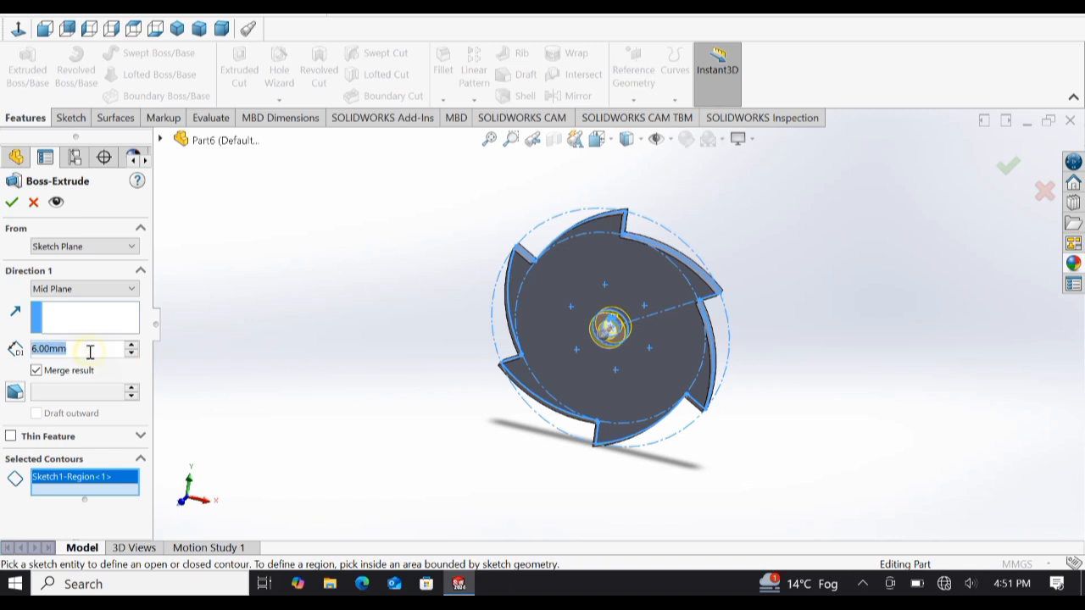
type("7")
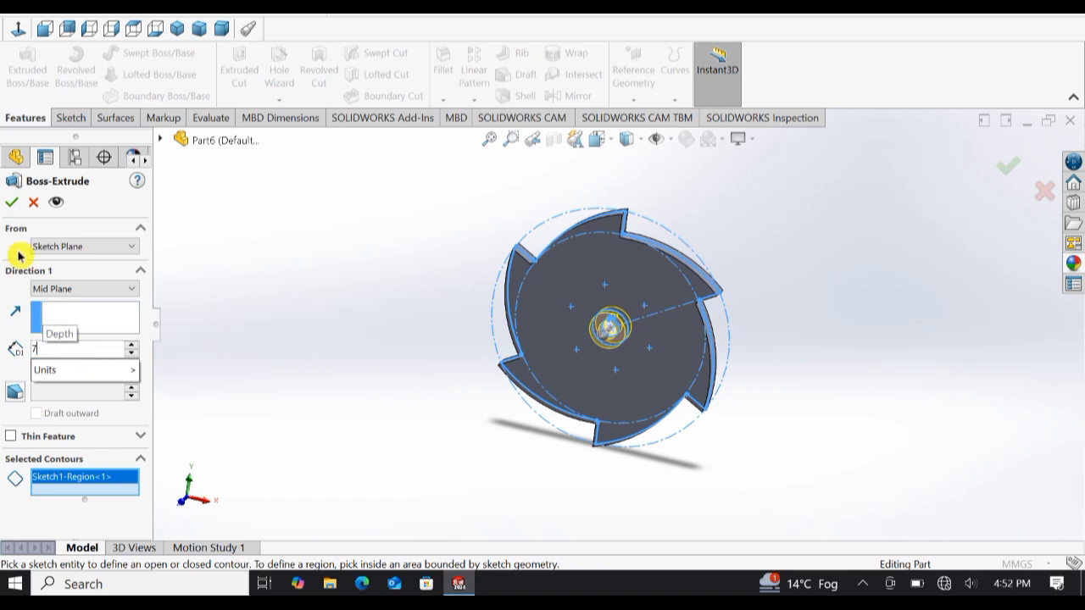
left_click(11, 202)
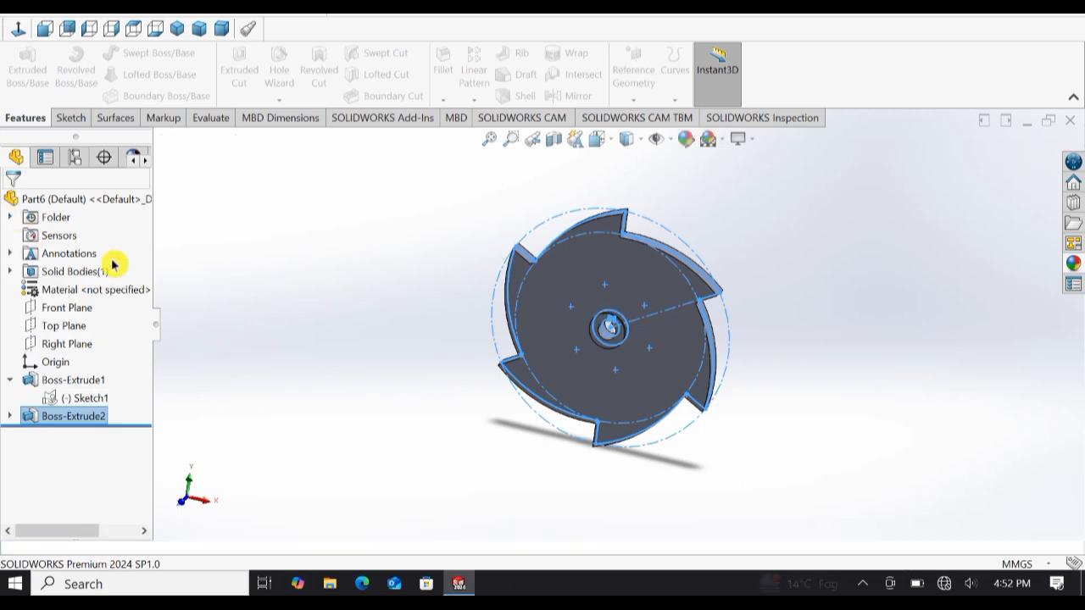
left_click(537, 445)
- Set up a 1 mm Fillet on the circular edge where the hub meets the wheel's front face
middle_click_drag(747, 443, 709, 467)
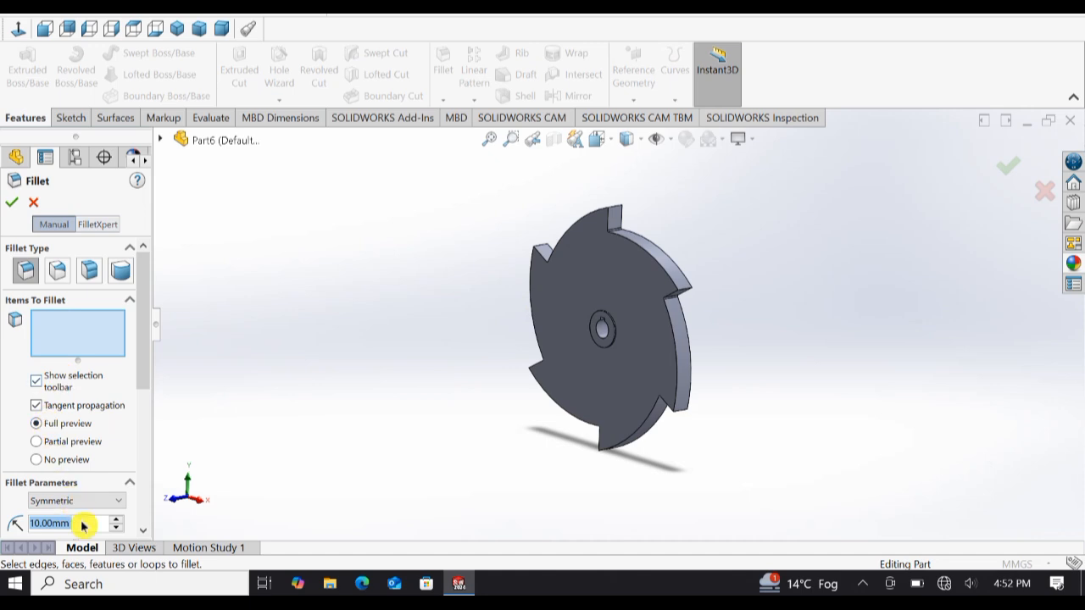
type("1")
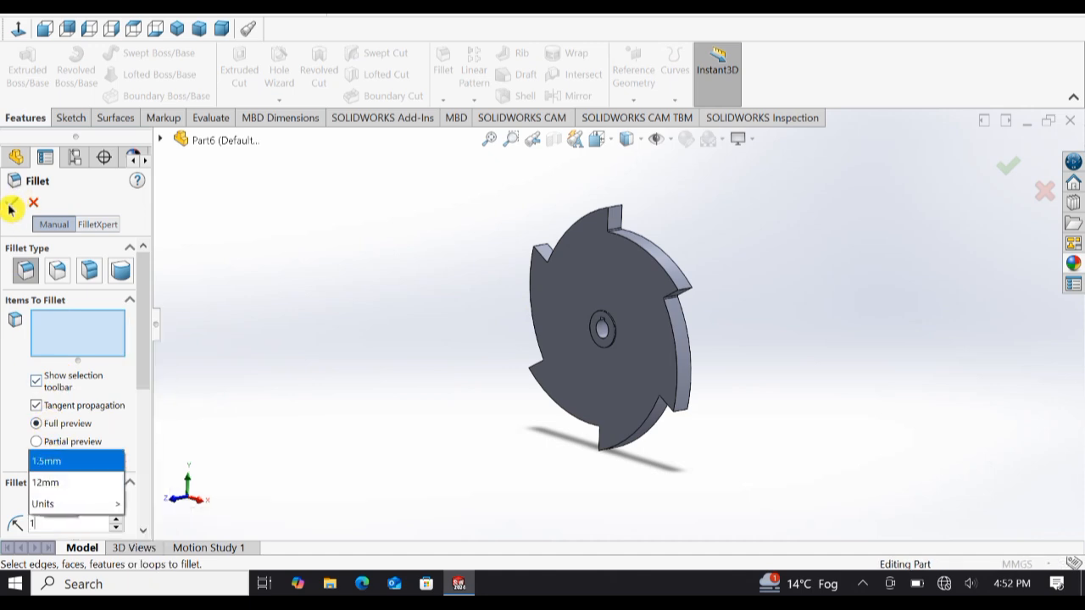
key("Return")
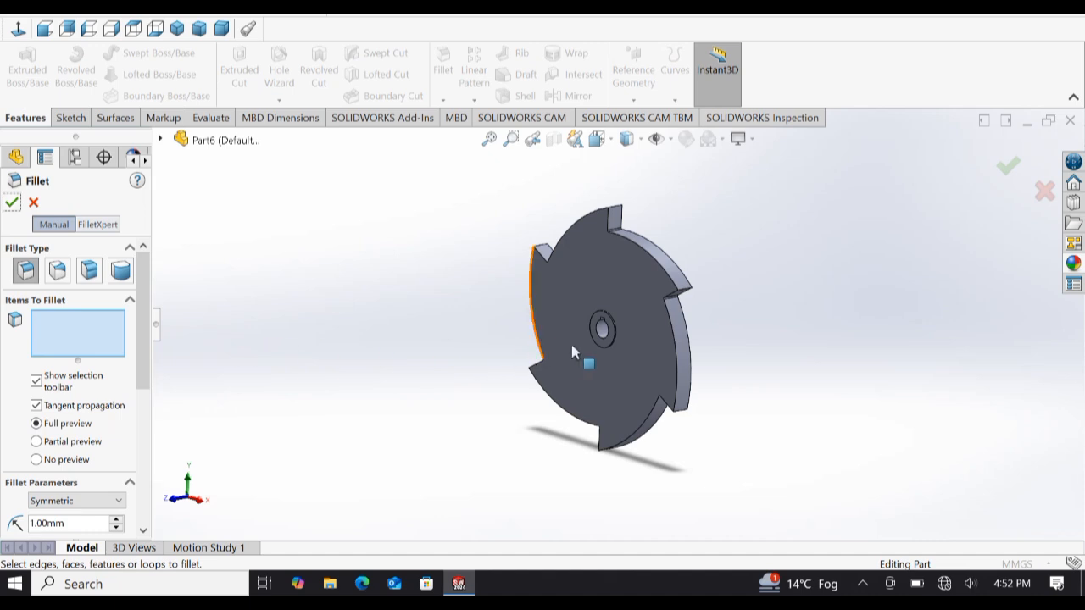
scroll(619, 339, "down", 4)
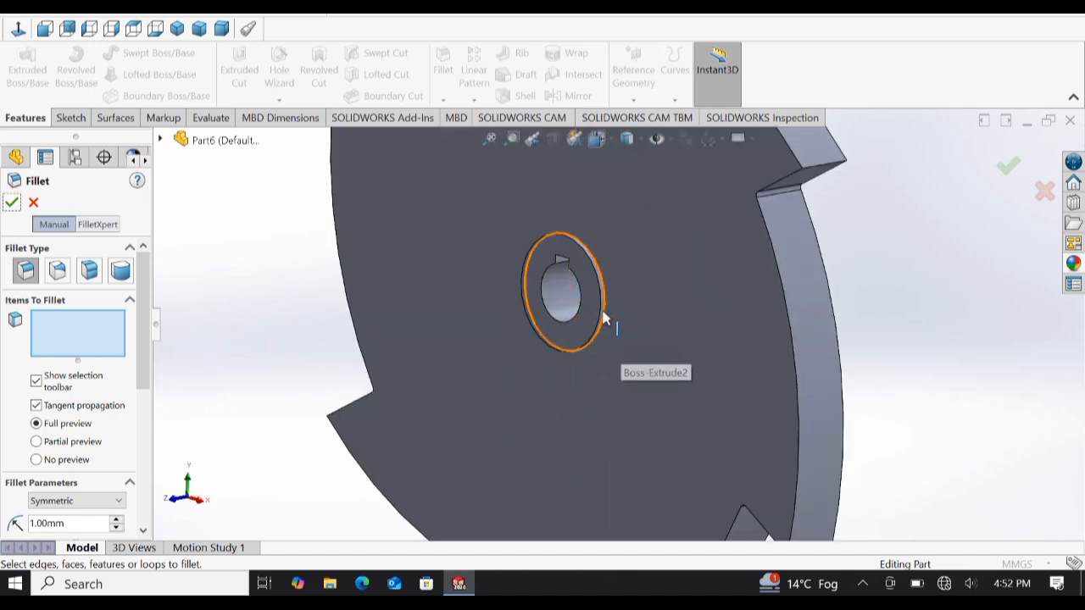
left_click(604, 317)
middle_click_drag(613, 317, 720, 332)
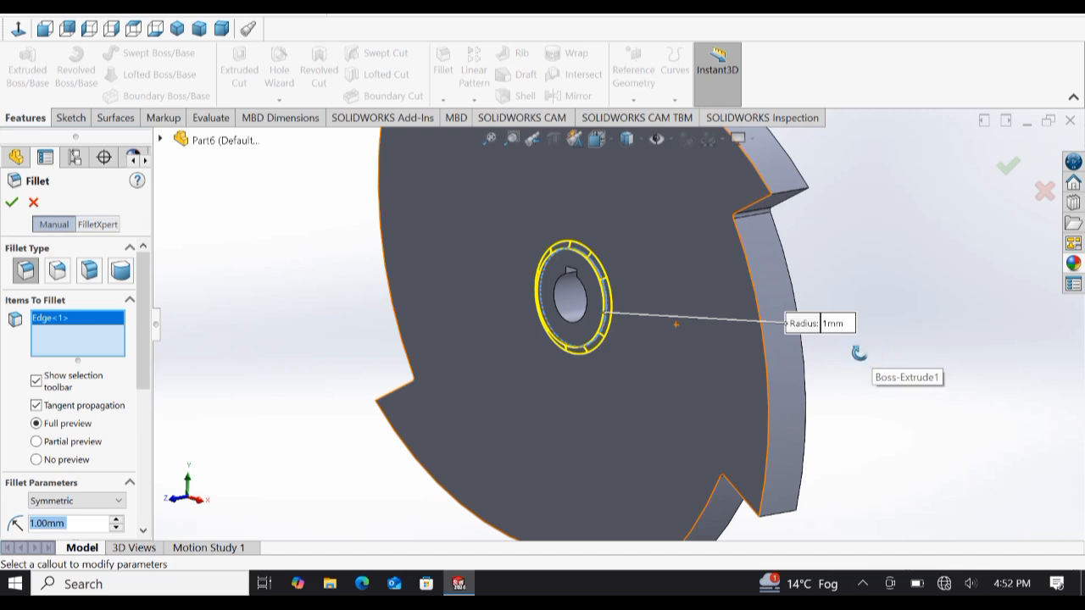
- Add the matching hub base edge on the wheel's opposite face to the fillet and apply it
middle_click_drag(859, 353, 775, 356)
scroll(1002, 245, "down", 2)
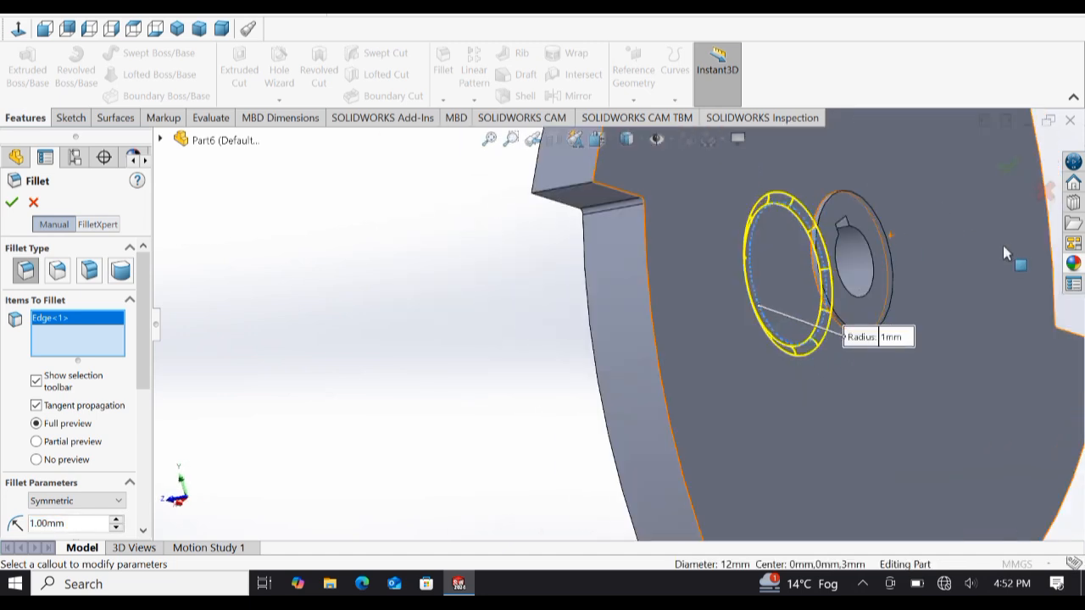
scroll(1003, 245, "down", 1)
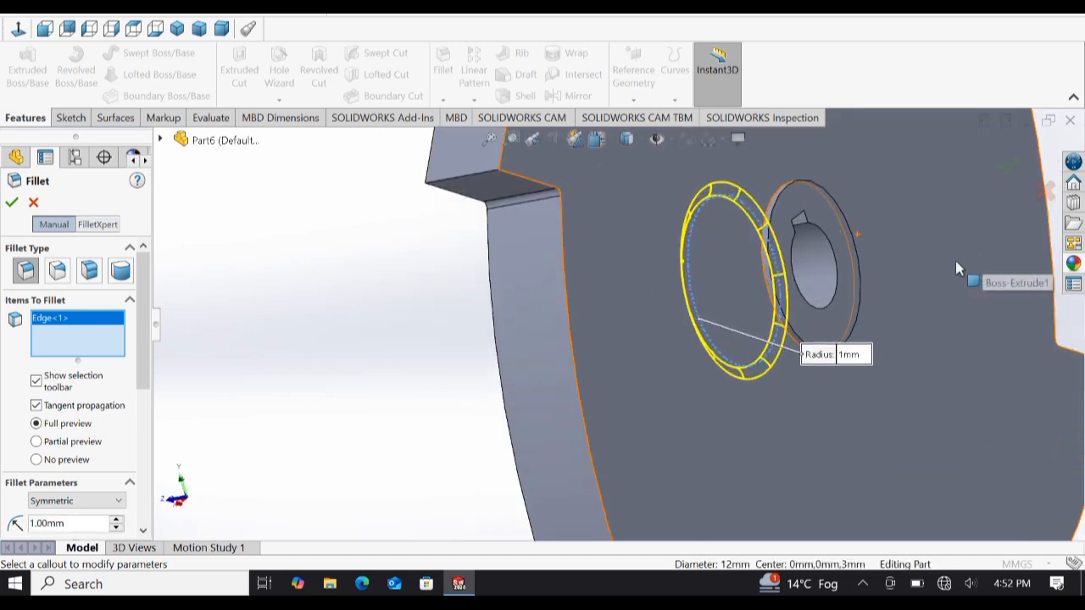
left_click(766, 209)
left_click(767, 208)
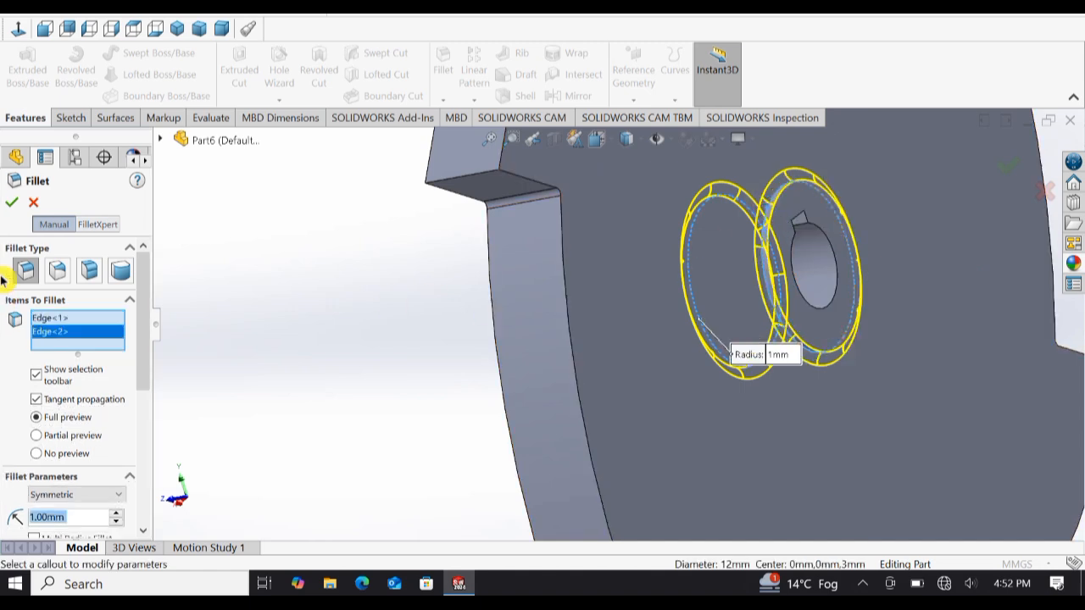
left_click(14, 205)
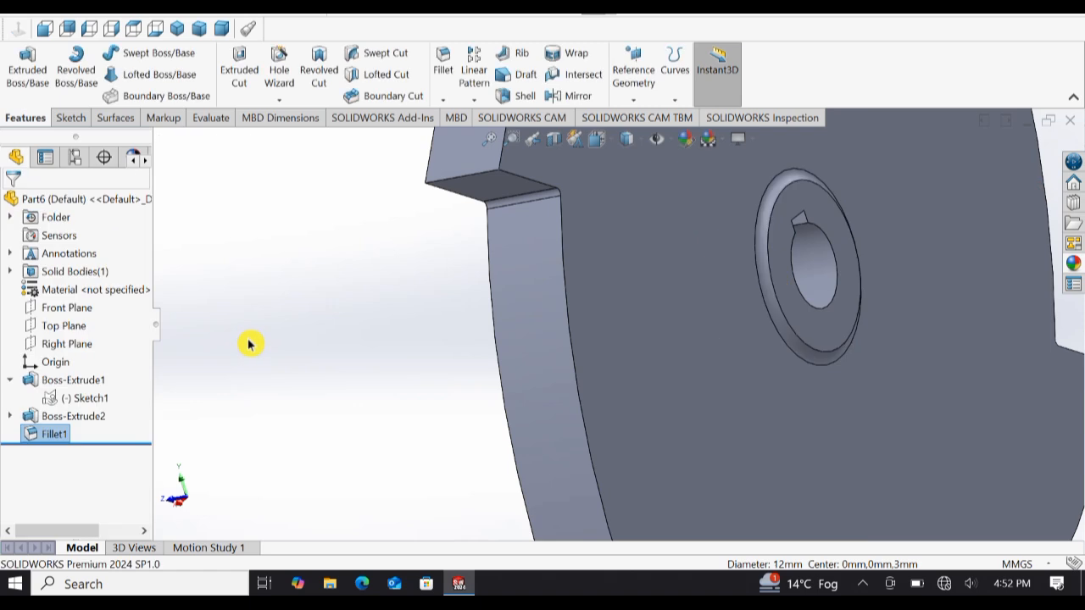
- Apply the polished gold metal appearance to the whole ratchet wheel
scroll(327, 362, "up", 5)
middle_click_drag(371, 367, 428, 373)
middle_click_drag(380, 332, 575, 357)
left_click(783, 306)
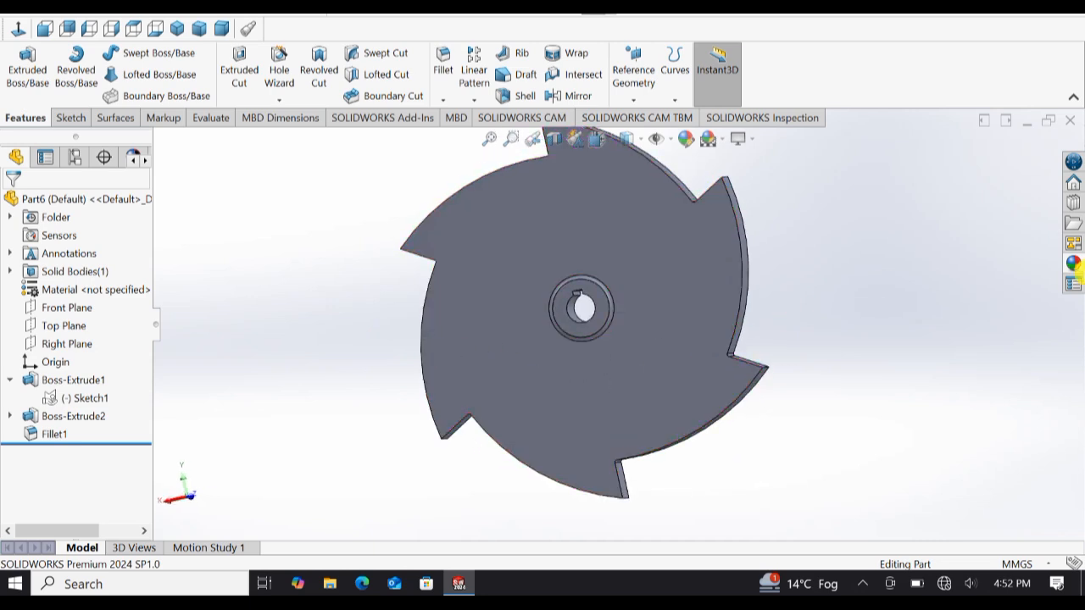
left_click(1076, 265)
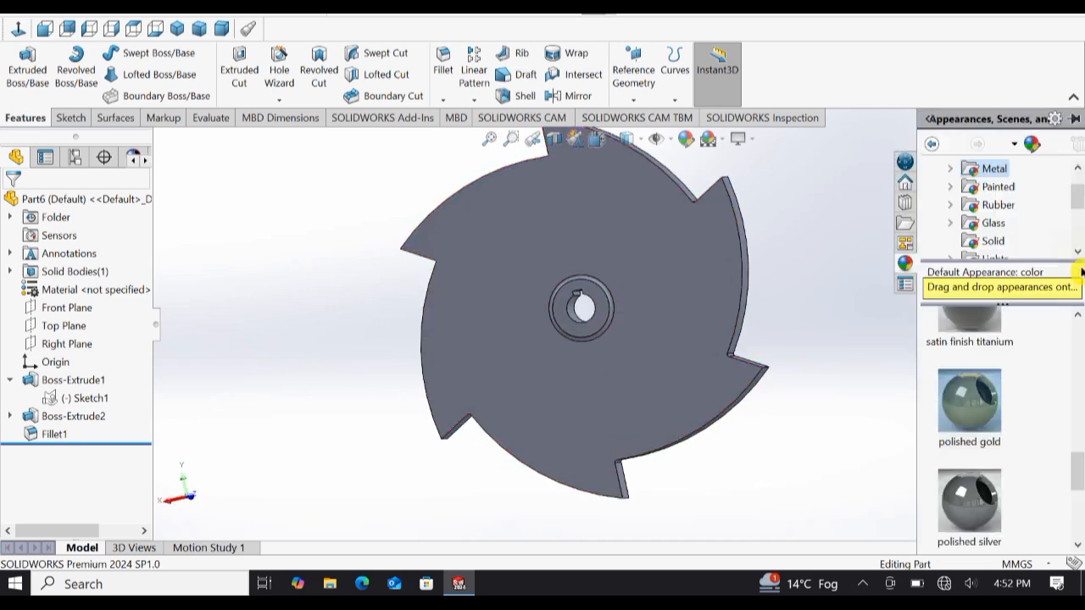
left_click(964, 415)
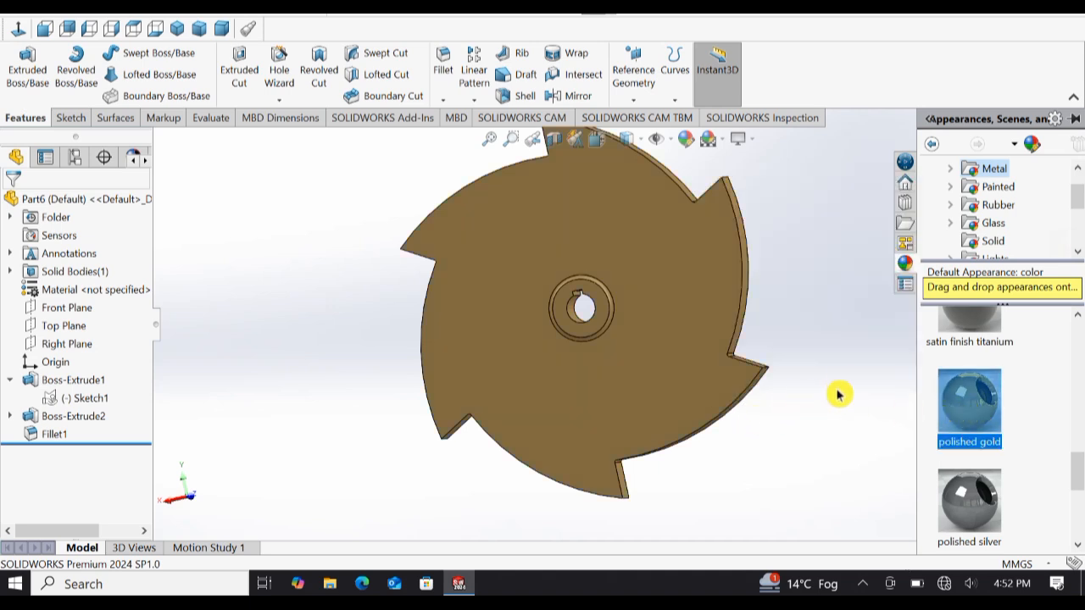
- Toggle the Cartoon view setting for the model display and inspect the wheel from an angle
middle_click_drag(832, 357, 646, 353)
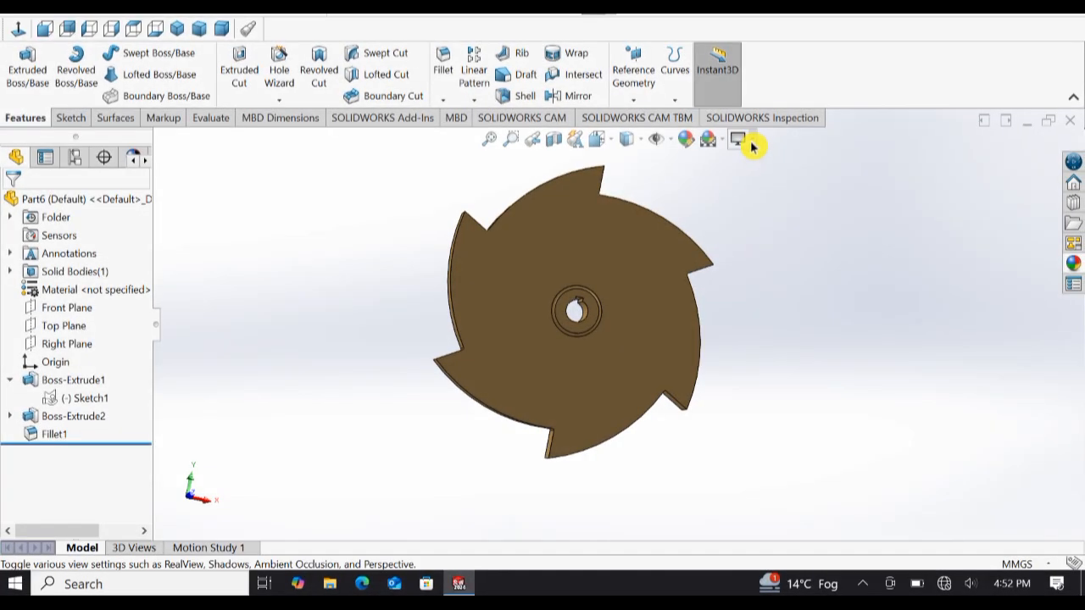
left_click(751, 140)
left_click(753, 204)
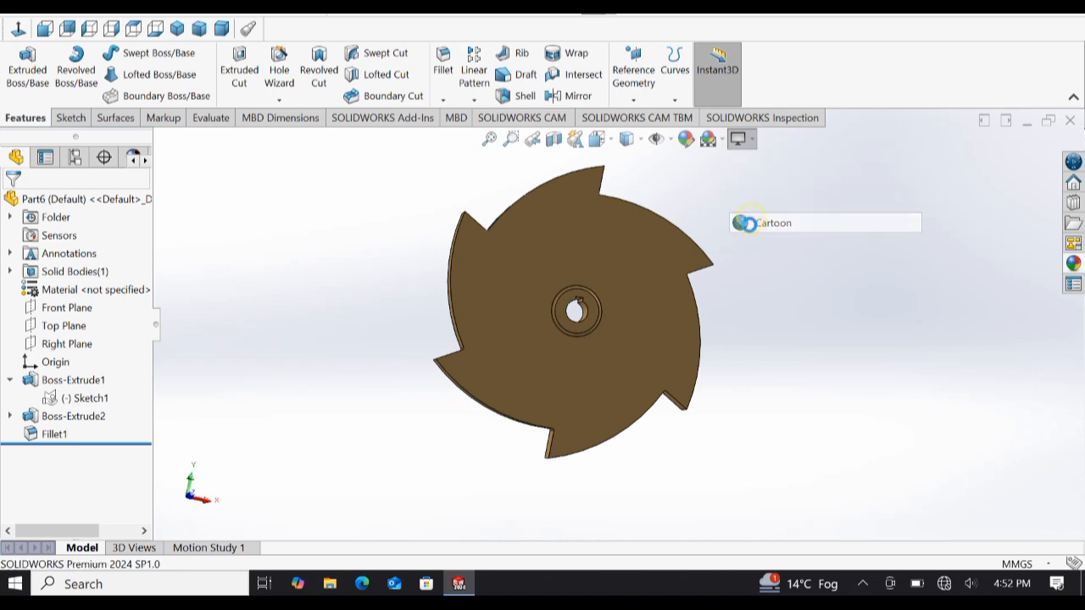
middle_click_drag(758, 271, 798, 282)
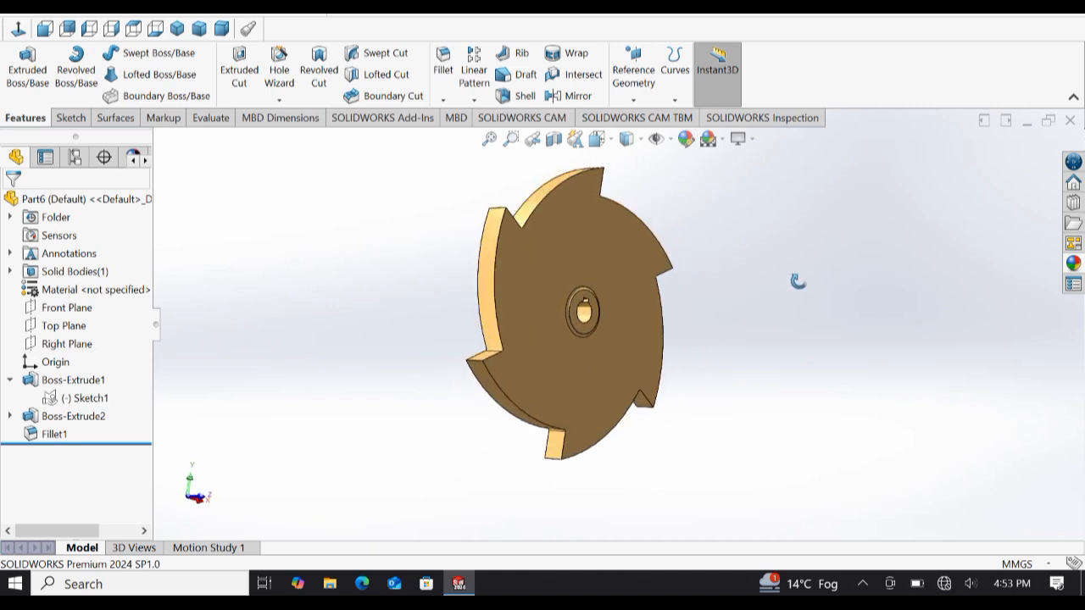